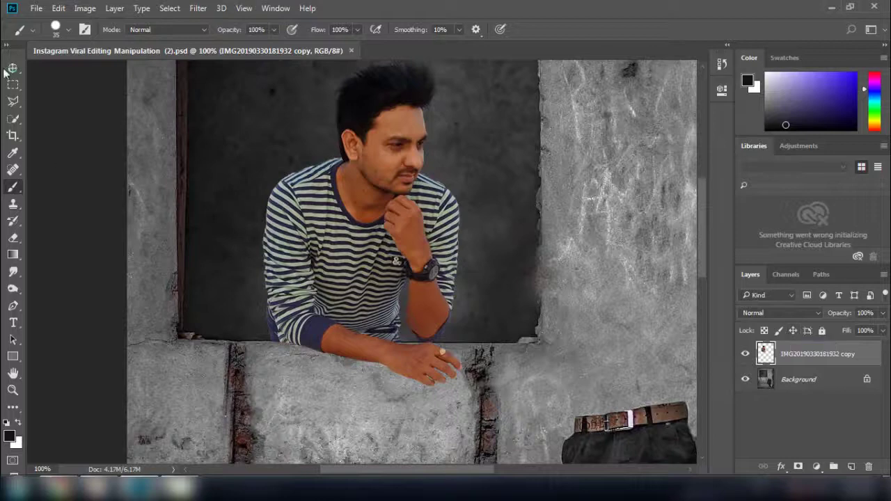
Move the man cut-out about 0.6 in horizontally towards the brick-red frame side of the window opening.
{"action": "left_click", "coordinate": [13, 68]}
{"action": "left_click_drag", "start_coordinate": [334, 258], "coordinate": [295, 258]}
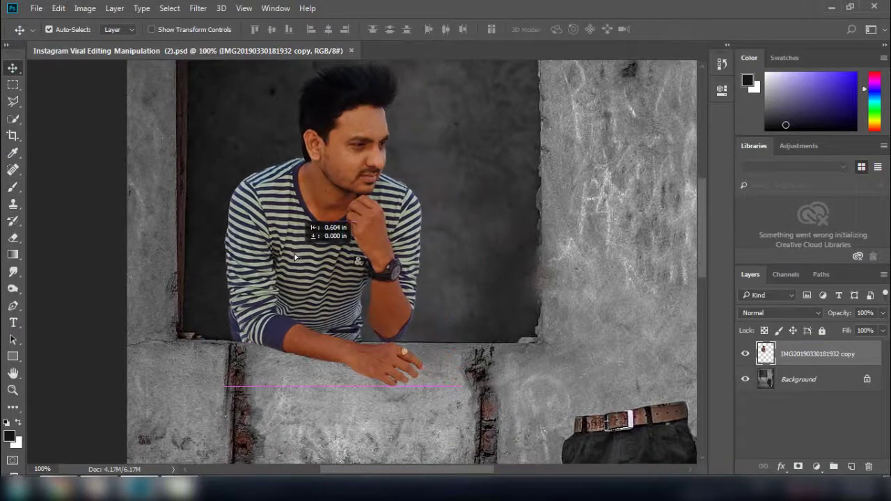
{"action": "key", "text": "ctrl+0"}
{"action": "key", "text": "e"}
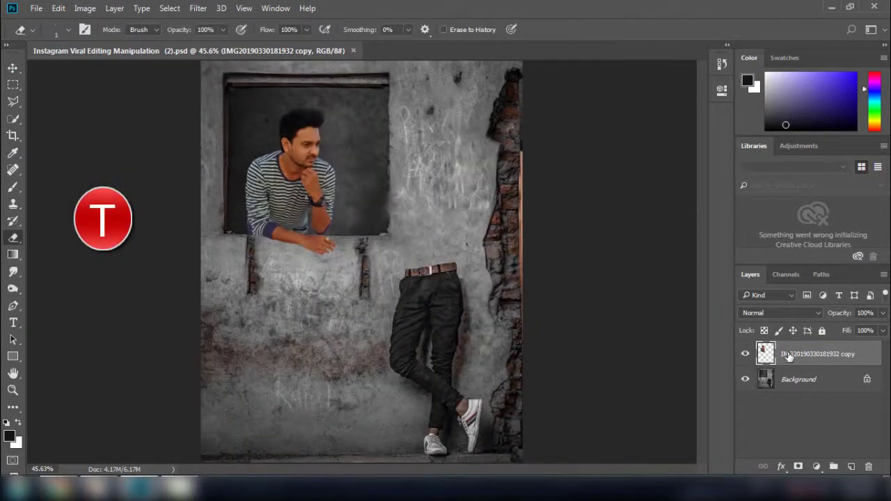
Duplicate the man cut-out layer and open the copy in the Camera Raw filter at 100% preview.
{"action": "key", "text": "ctrl+j"}
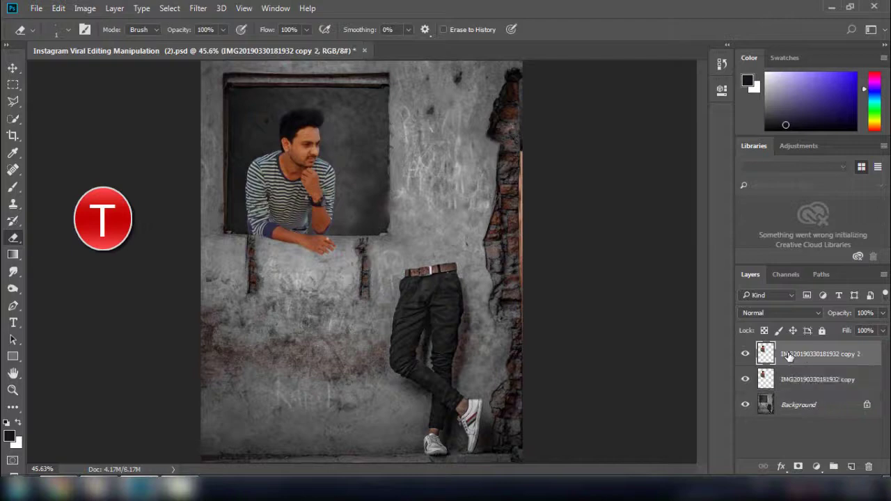
{"action": "left_click", "coordinate": [198, 8]}
{"action": "left_click", "coordinate": [223, 89]}
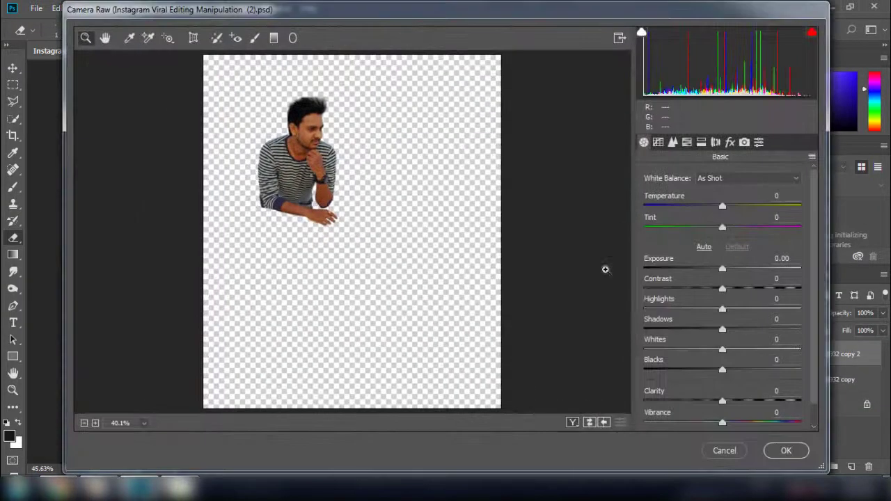
{"action": "key", "text": "ctrl+plus"}
{"action": "key", "text": "ctrl+plus"}
{"action": "key", "text": "ctrl+plus"}
{"action": "key", "text": "ctrl+plus"}
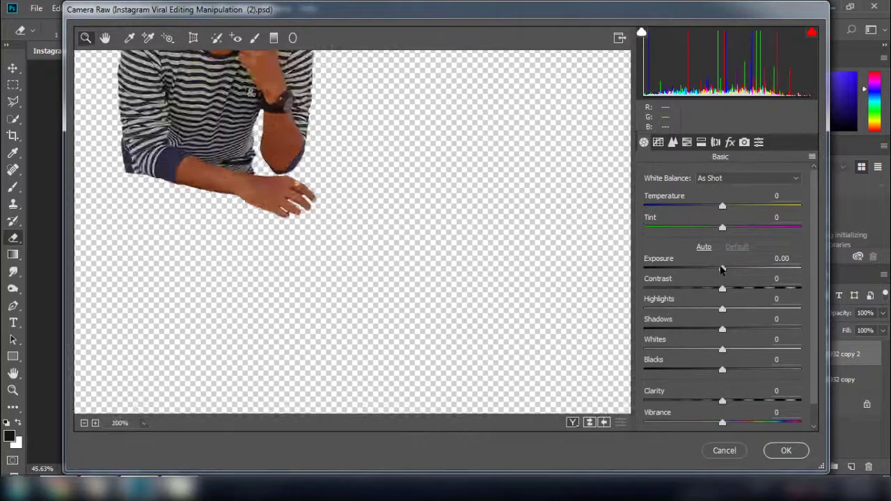
{"action": "key", "text": "ctrl+minus"}
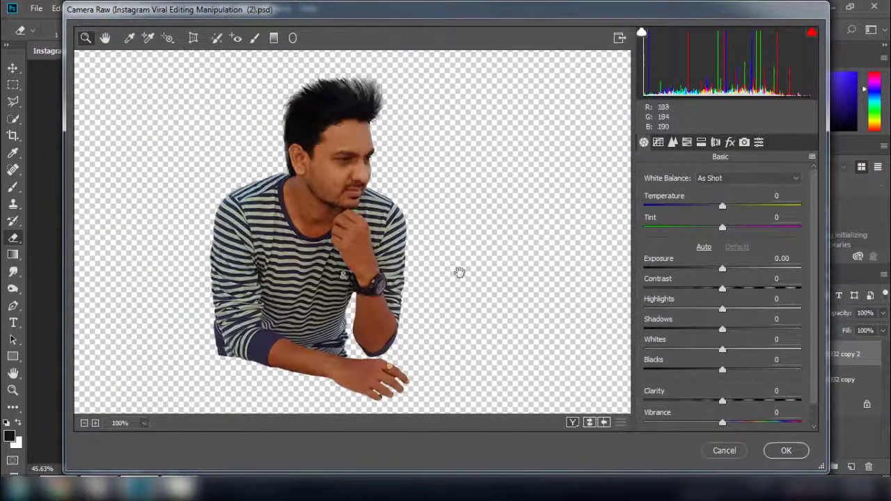
Set the man's basic tones to Exposure +0.50, Highlights -28, Shadows +38, Whites +7, Blacks -22 and Clarity +33.
{"action": "left_click", "coordinate": [722, 270]}
{"action": "left_click_drag", "start_coordinate": [723, 272], "coordinate": [731, 273]}
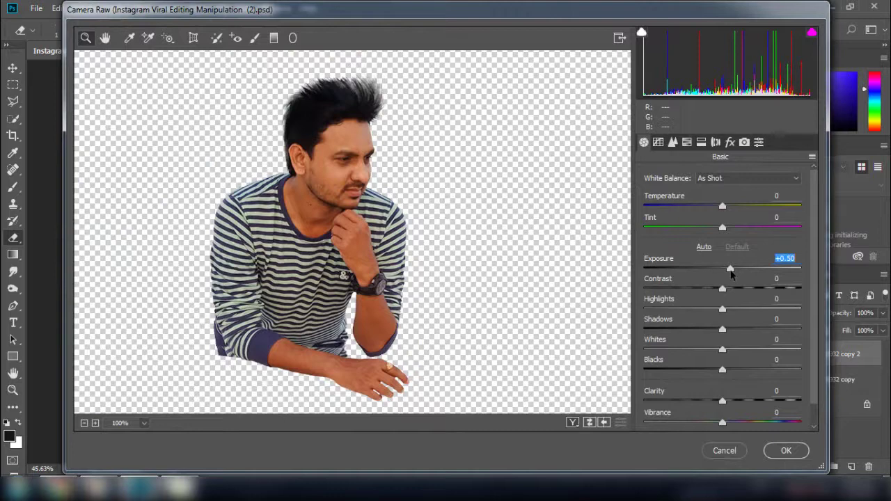
{"action": "left_click_drag", "start_coordinate": [722, 330], "coordinate": [752, 337]}
{"action": "left_click_drag", "start_coordinate": [722, 310], "coordinate": [700, 310]}
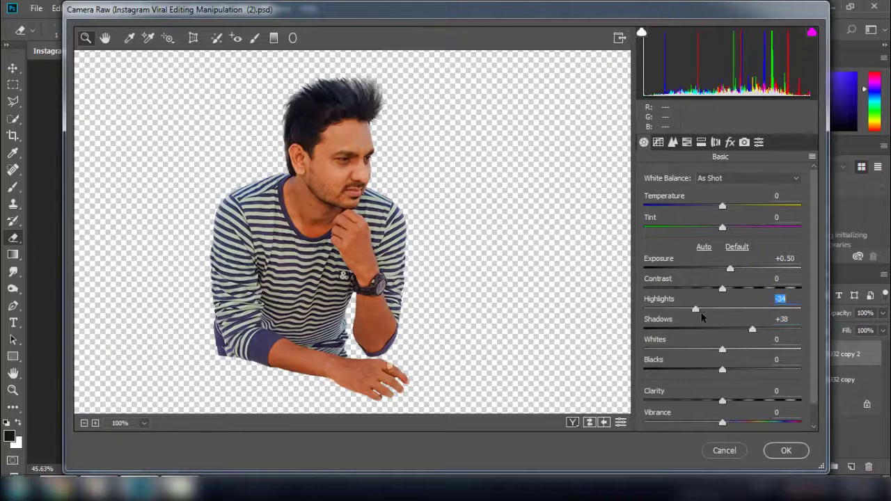
{"action": "mouse_move", "coordinate": [723, 369]}
{"action": "left_mouse_down"}
{"action": "mouse_move", "coordinate": [663, 374]}
{"action": "mouse_move", "coordinate": [686, 381]}
{"action": "mouse_move", "coordinate": [754, 352]}
{"action": "mouse_move", "coordinate": [732, 358]}
{"action": "left_mouse_up"}
{"action": "left_click_drag", "start_coordinate": [722, 402], "coordinate": [747, 405]}
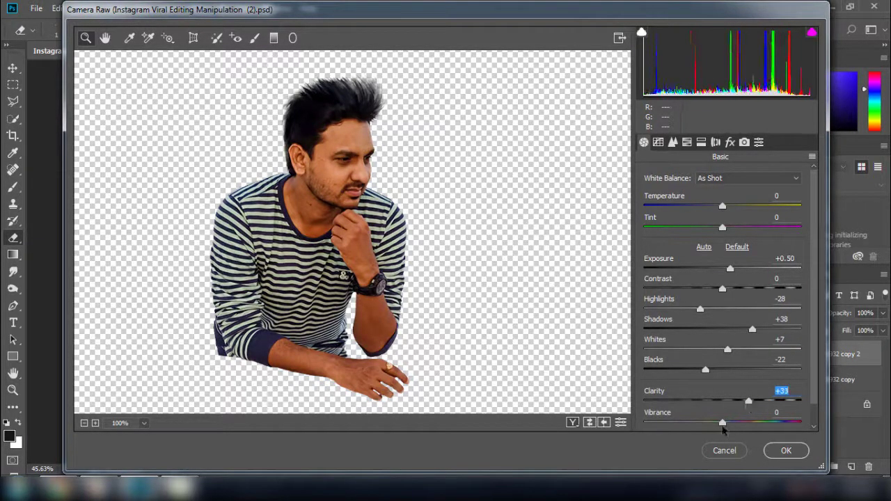
Adjust the Oranges luminance in the HSL settings to brighten the man's skin.
{"action": "left_click", "coordinate": [687, 142]}
{"action": "left_click", "coordinate": [743, 199]}
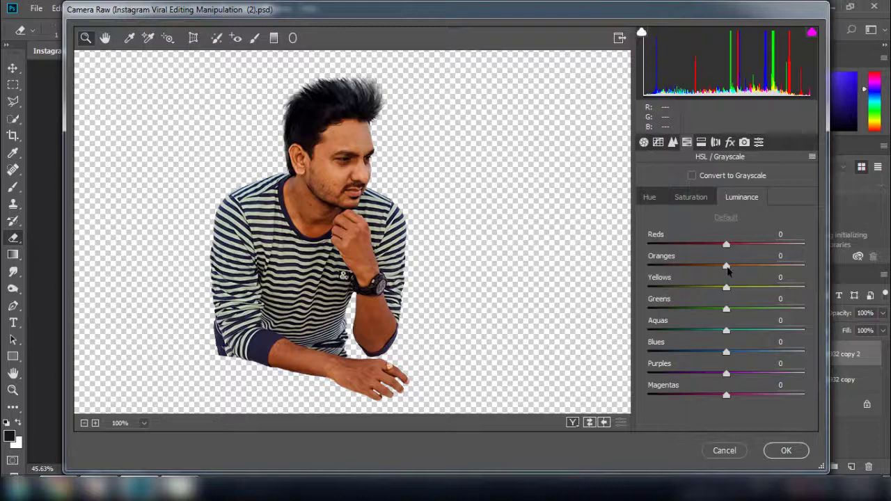
{"action": "left_click_drag", "start_coordinate": [726, 266], "coordinate": [647, 294]}
Set the man's colour saturation to Oranges -5, Yellows -100, Greens +39, Aquas +65, Blues +63 and Purples +57, and raise Magentas.
{"action": "left_click", "coordinate": [690, 197]}
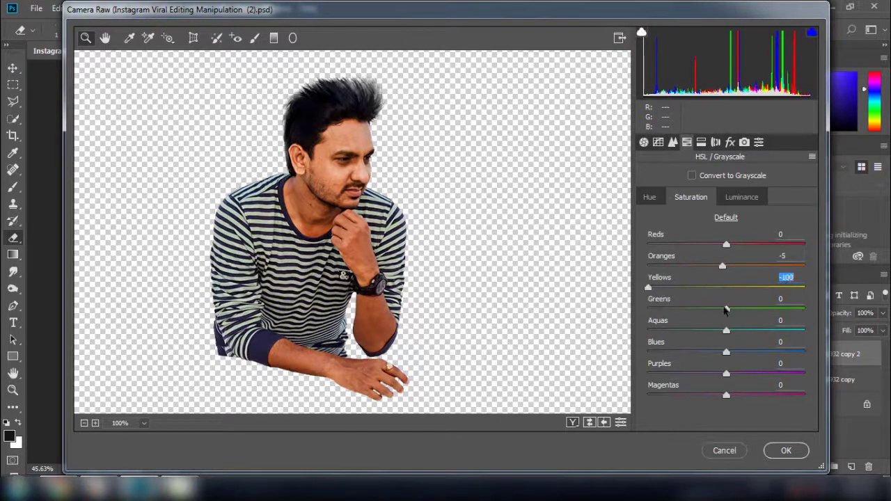
{"action": "left_click_drag", "start_coordinate": [726, 310], "coordinate": [776, 361]}
{"action": "left_click_drag", "start_coordinate": [727, 374], "coordinate": [771, 374]}
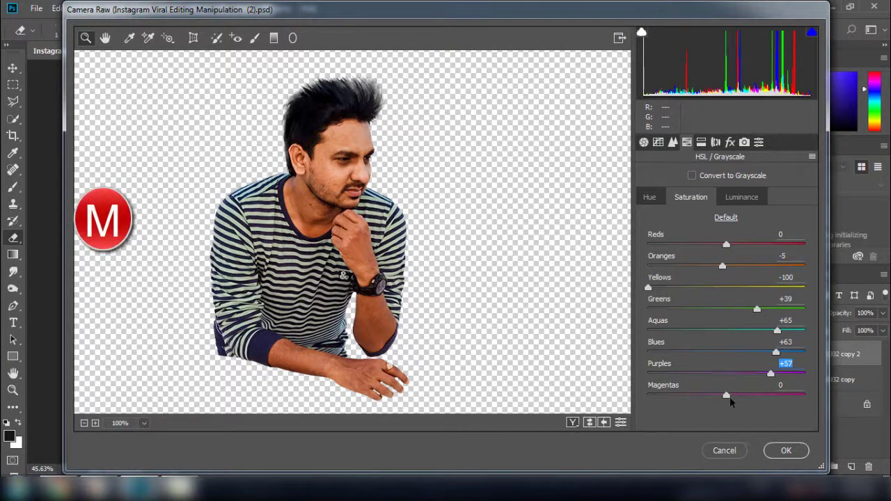
{"action": "left_click_drag", "start_coordinate": [726, 395], "coordinate": [775, 397]}
Shift the Blues hue towards purple and apply the Camera Raw adjustments to the copied man layer.
{"action": "left_click", "coordinate": [650, 197]}
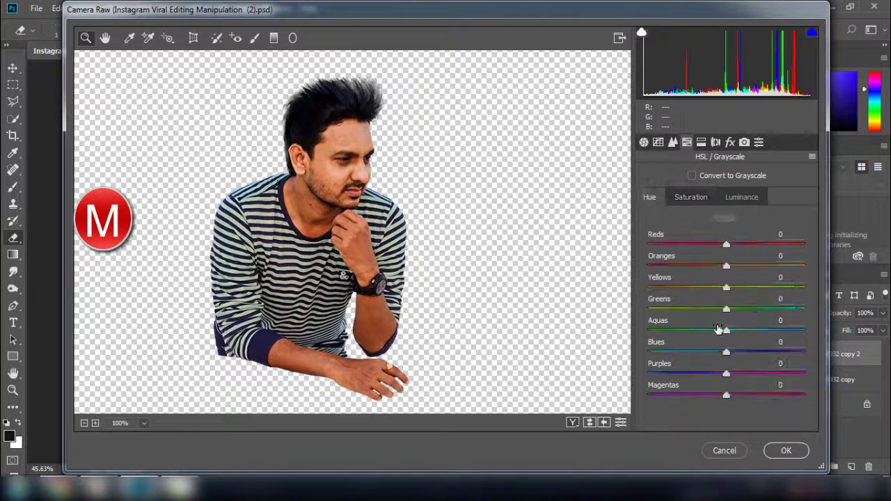
{"action": "left_click_drag", "start_coordinate": [726, 309], "coordinate": [820, 335]}
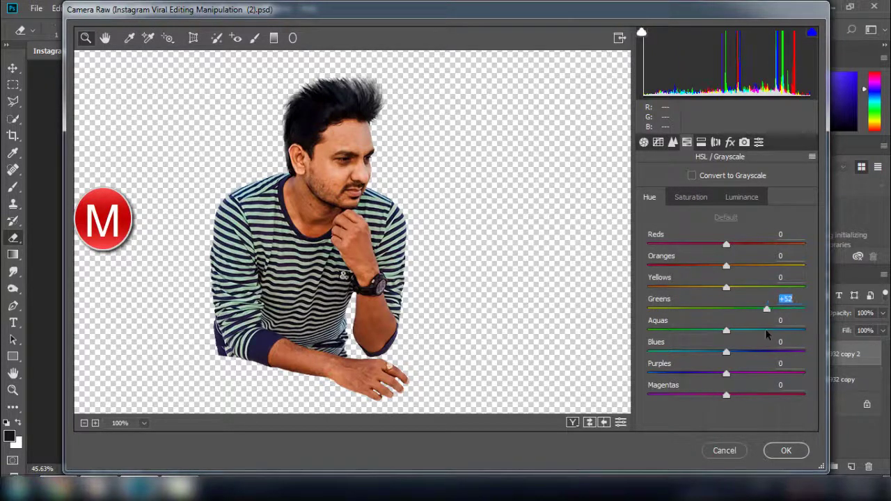
{"action": "key", "text": "Tab"}
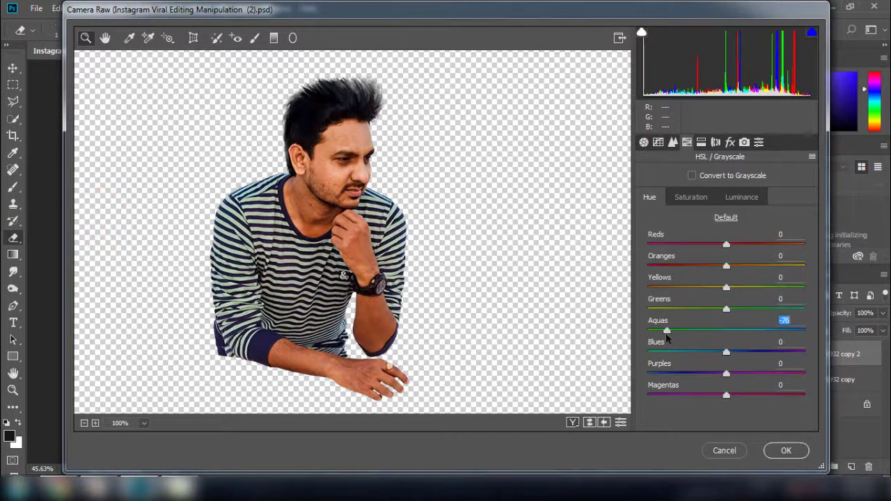
{"action": "left_click_drag", "start_coordinate": [716, 362], "coordinate": [784, 362]}
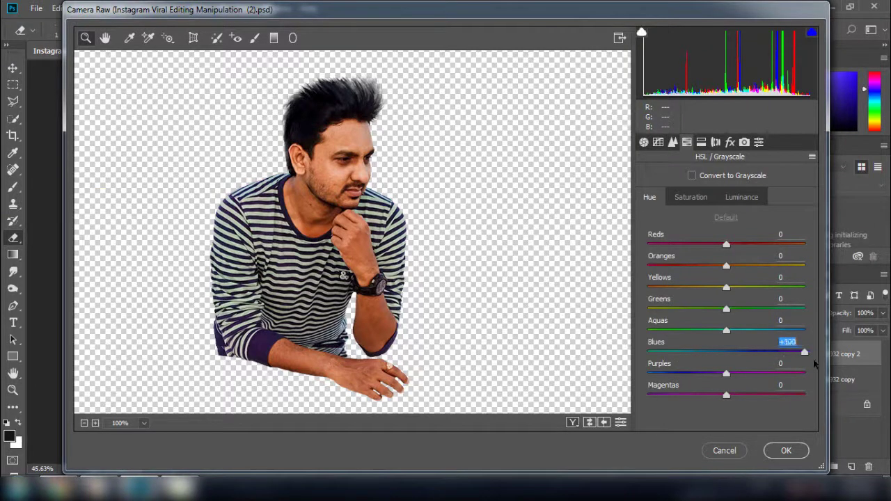
{"action": "left_click", "coordinate": [786, 450]}
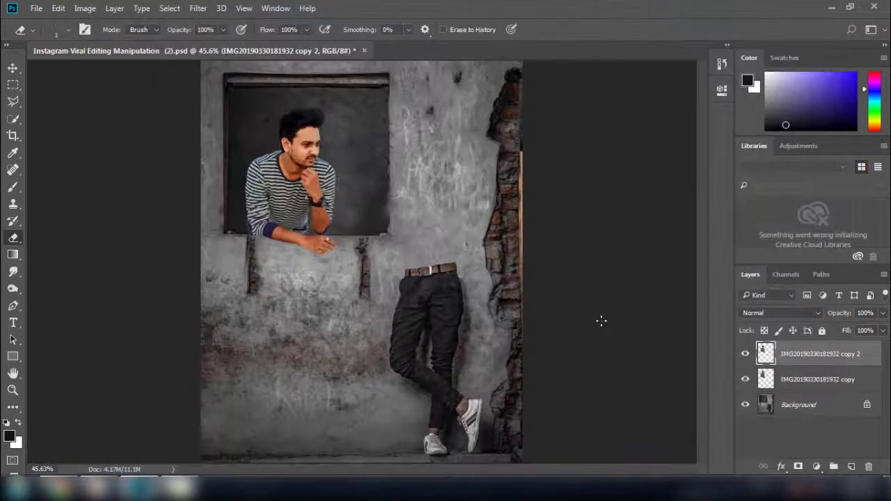
Merge the adjusted man copy down into the layer below and open the Background layer in the Camera Raw filter.
{"action": "right_click", "coordinate": [793, 354]}
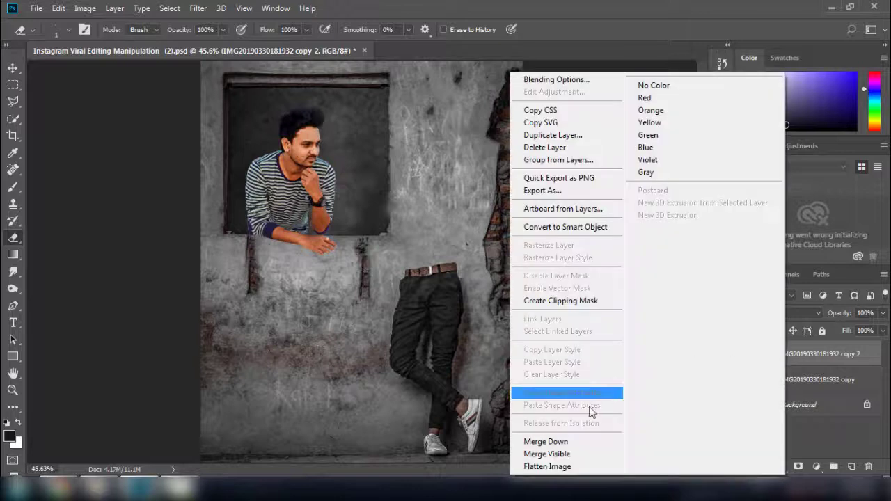
{"action": "left_click", "coordinate": [529, 461]}
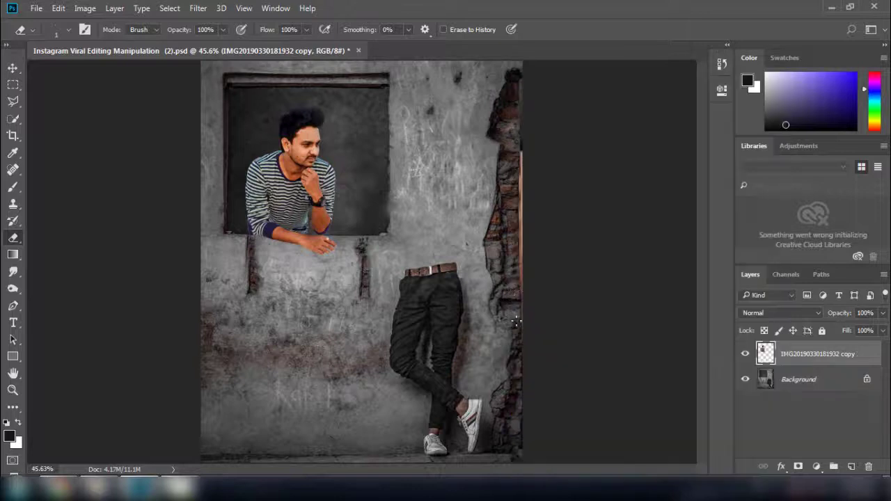
{"action": "left_click", "coordinate": [802, 379]}
{"action": "left_click", "coordinate": [198, 8]}
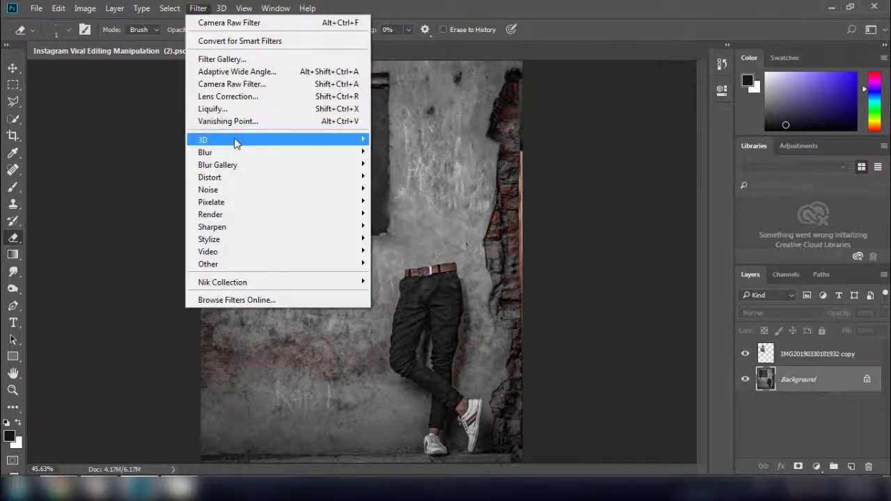
{"action": "left_click", "coordinate": [237, 82]}
Set the background's basic tones to Exposure +0.40, Highlights -31, Shadows +35, Blacks -14 and Clarity +25.
{"action": "left_click_drag", "start_coordinate": [722, 269], "coordinate": [729, 270]}
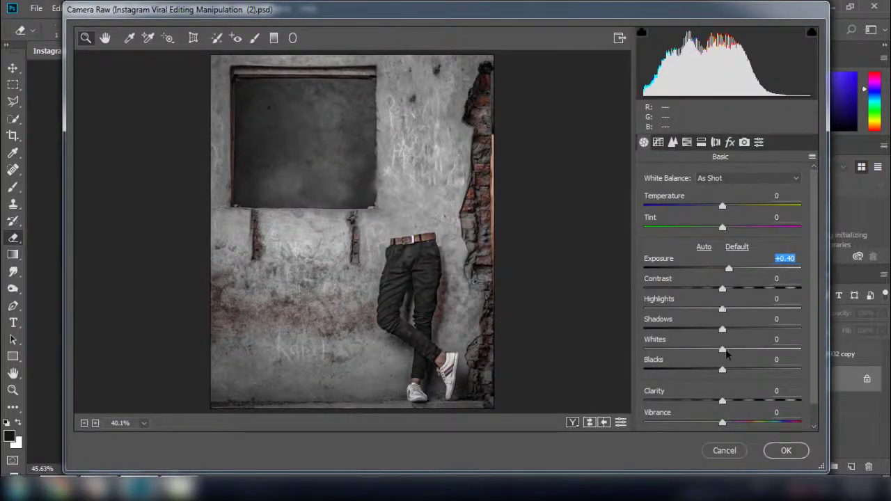
{"action": "left_click_drag", "start_coordinate": [723, 330], "coordinate": [697, 309]}
{"action": "mouse_move", "coordinate": [723, 370]}
{"action": "left_mouse_down"}
{"action": "mouse_move", "coordinate": [703, 370]}
{"action": "mouse_move", "coordinate": [711, 374]}
{"action": "left_mouse_up"}
{"action": "left_click_drag", "start_coordinate": [728, 403], "coordinate": [742, 403]}
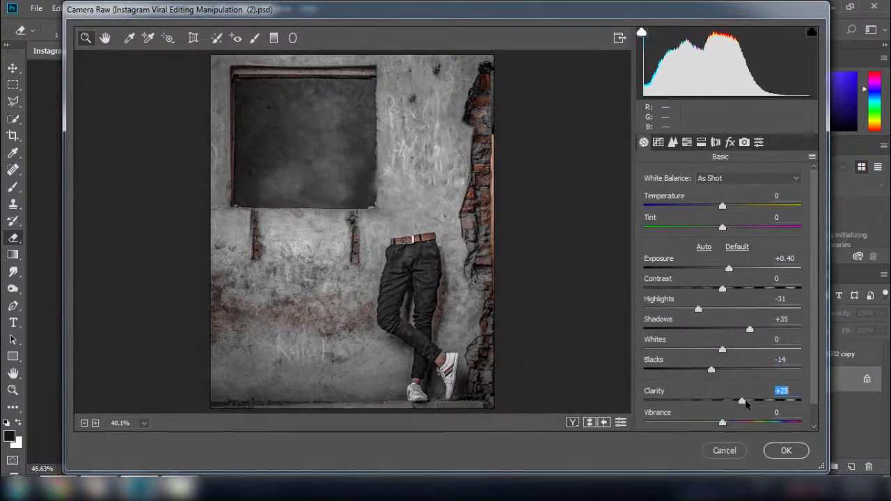
Set the background's saturation to Reds +40, Oranges +24, Yellows +41, Greens +58, Aquas +41, Blues +51 and Purples +39, and apply the filter.
{"action": "left_click", "coordinate": [687, 142]}
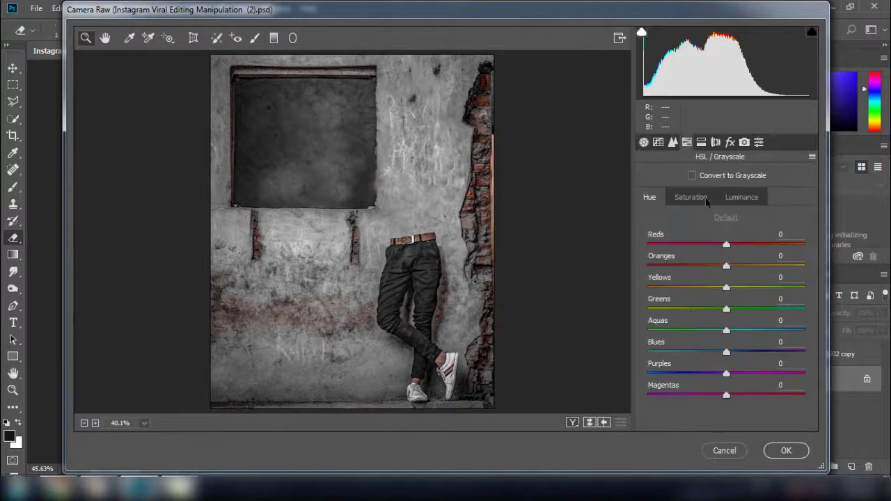
{"action": "left_click", "coordinate": [708, 203]}
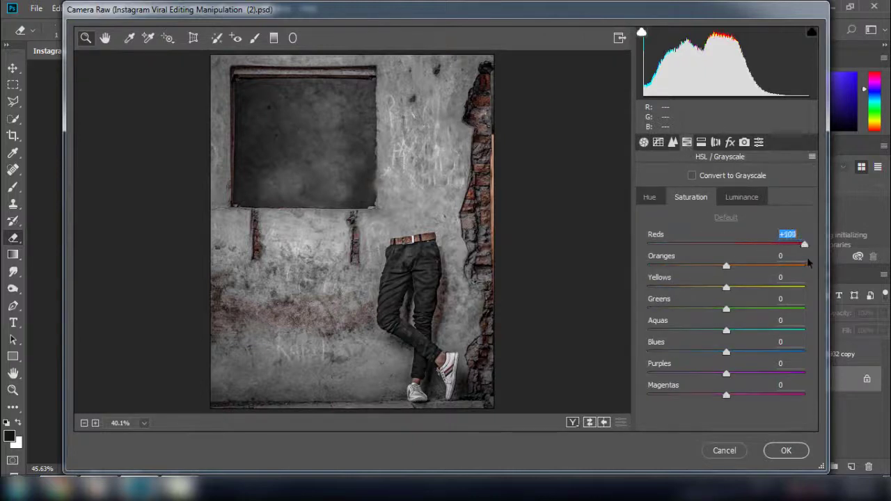
{"action": "left_click_drag", "start_coordinate": [749, 258], "coordinate": [772, 309]}
{"action": "left_click_drag", "start_coordinate": [726, 330], "coordinate": [766, 353]}
{"action": "left_click_drag", "start_coordinate": [726, 374], "coordinate": [758, 375]}
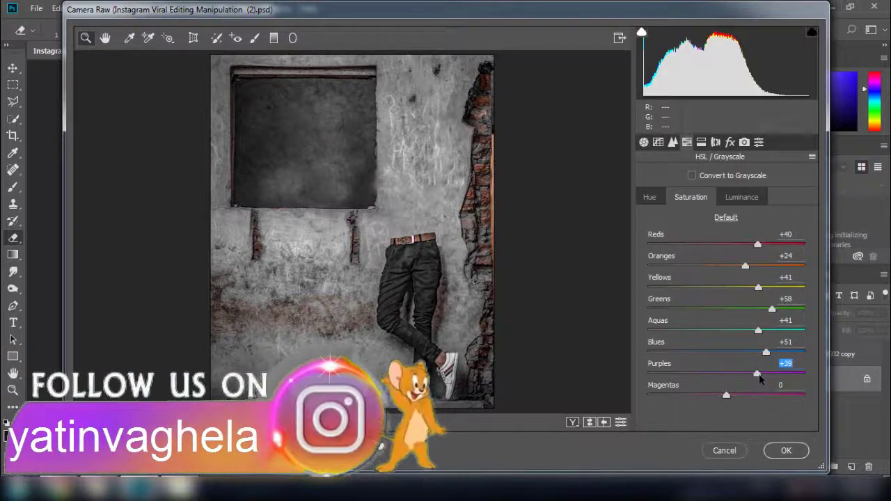
{"action": "left_click", "coordinate": [786, 450]}
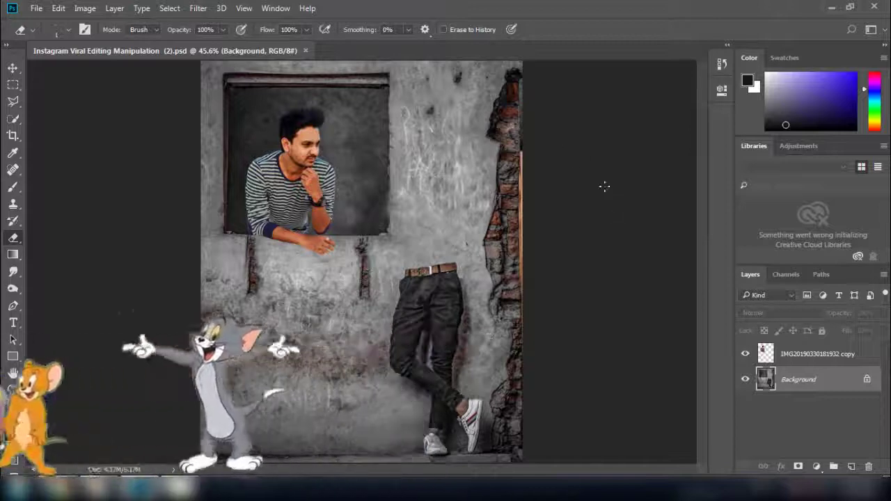
Duplicate the man layer again and hide the new upper copy.
{"action": "key", "text": "ctrl+1"}
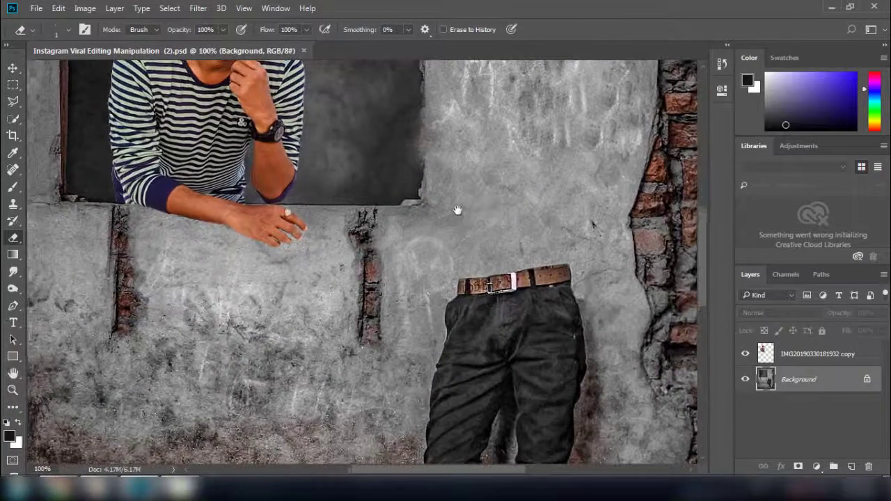
{"action": "left_click_drag", "start_coordinate": [458, 210], "coordinate": [508, 317]}
{"action": "left_click", "coordinate": [800, 355]}
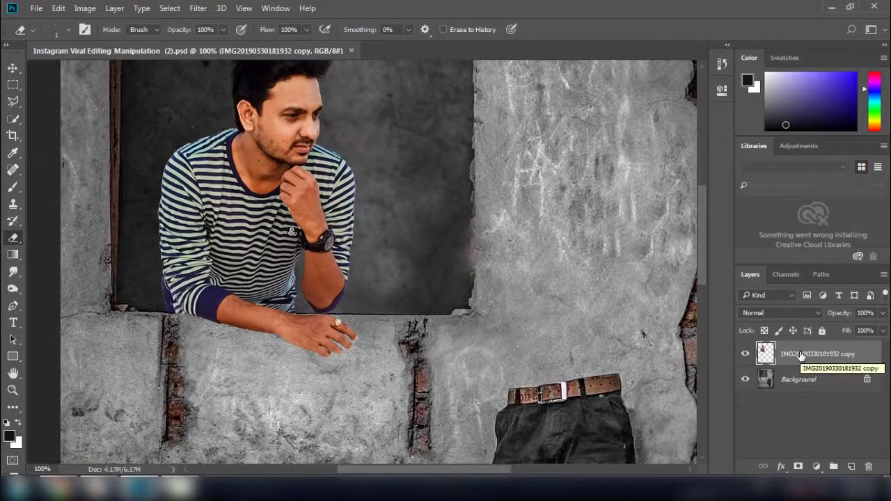
{"action": "key", "text": "ctrl+j"}
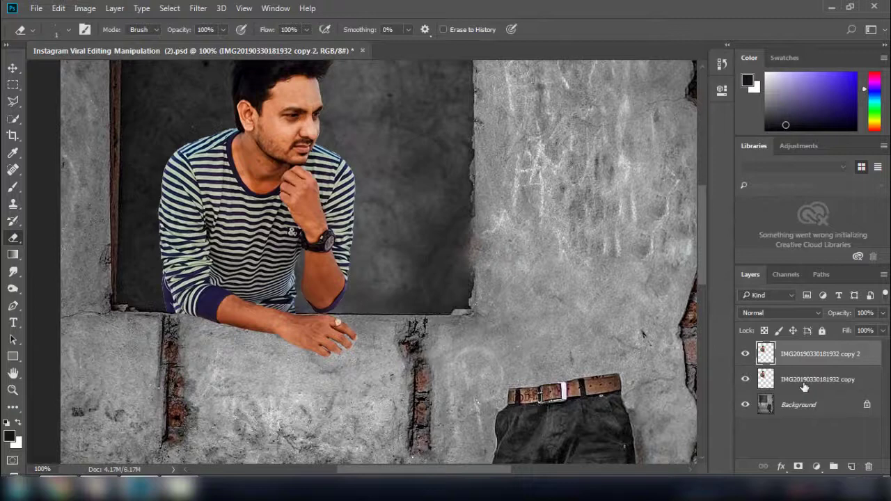
{"action": "left_click", "coordinate": [745, 354]}
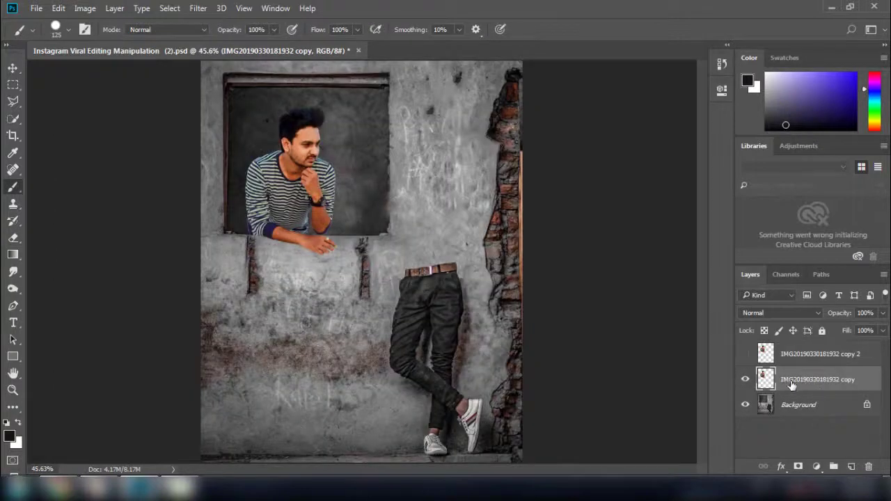
Blacken the lower man layer with Hue/Saturation at Lightness -100 and show the upper copy again.
{"action": "left_click", "coordinate": [85, 9]}
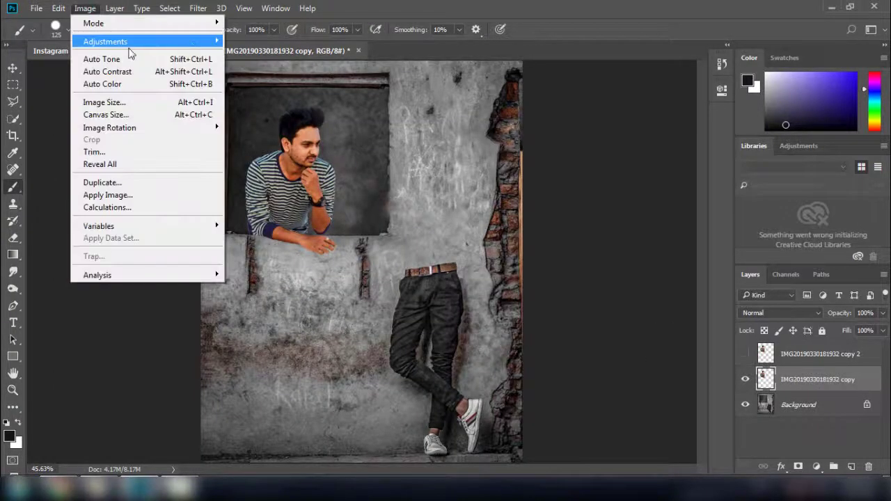
{"action": "mouse_move", "coordinate": [194, 43]}
{"action": "left_click", "coordinate": [258, 111]}
{"action": "left_click_drag", "start_coordinate": [641, 214], "coordinate": [577, 214]}
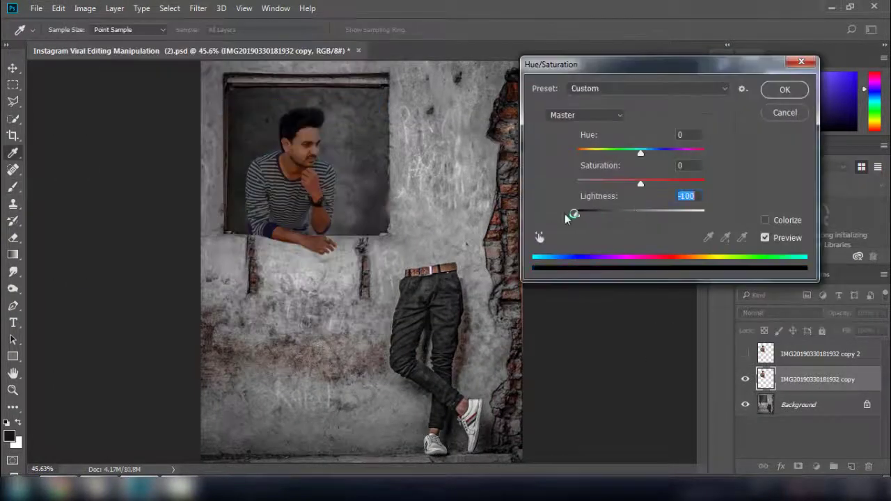
{"action": "left_click", "coordinate": [780, 91]}
{"action": "left_click", "coordinate": [745, 354]}
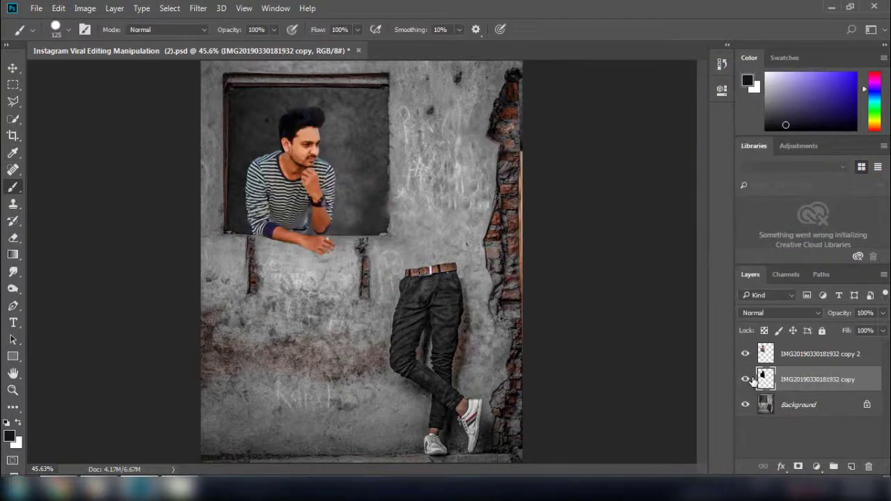
Try nudging the man layer slightly to offset a black shadow around the arm on the ledge, and undo the changes.
{"action": "key", "text": "v"}
{"action": "scroll", "coordinate": [365, 265], "scroll_direction": "up", "scroll_amount": 5, "text": "alt"}
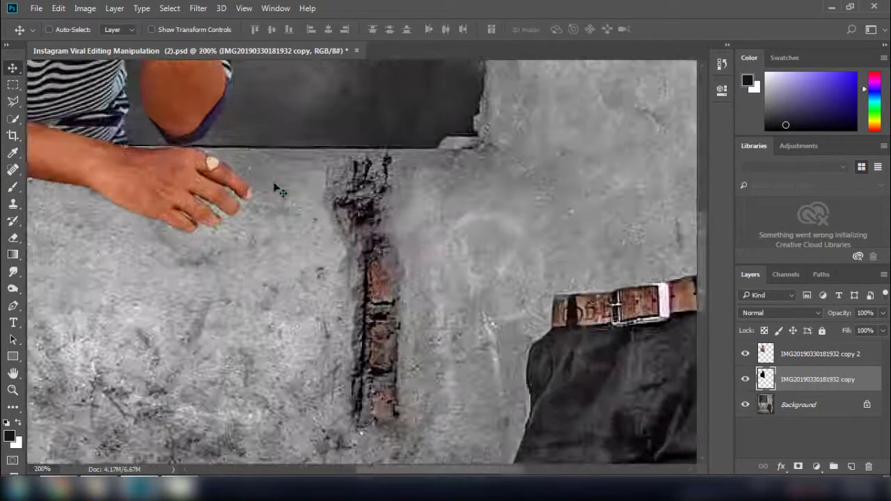
{"action": "left_click_drag", "start_coordinate": [293, 255], "coordinate": [348, 268]}
{"action": "left_click_drag", "start_coordinate": [313, 205], "coordinate": [307, 200]}
{"action": "key", "text": "ctrl"}
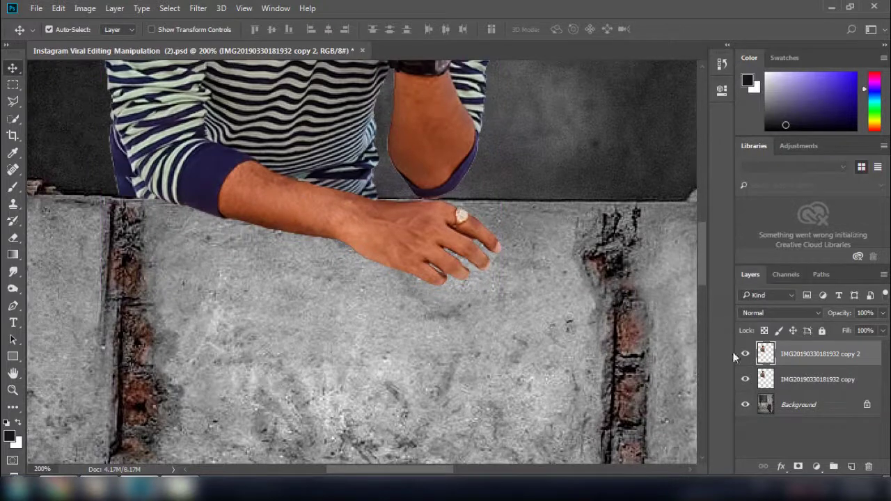
Offset the blackened man layer slightly to the right and down so it forms a shadow along his arm.
{"action": "left_click", "coordinate": [792, 378]}
{"action": "left_click_drag", "start_coordinate": [274, 230], "coordinate": [282, 232]}
{"action": "key", "text": "ctrl+0"}
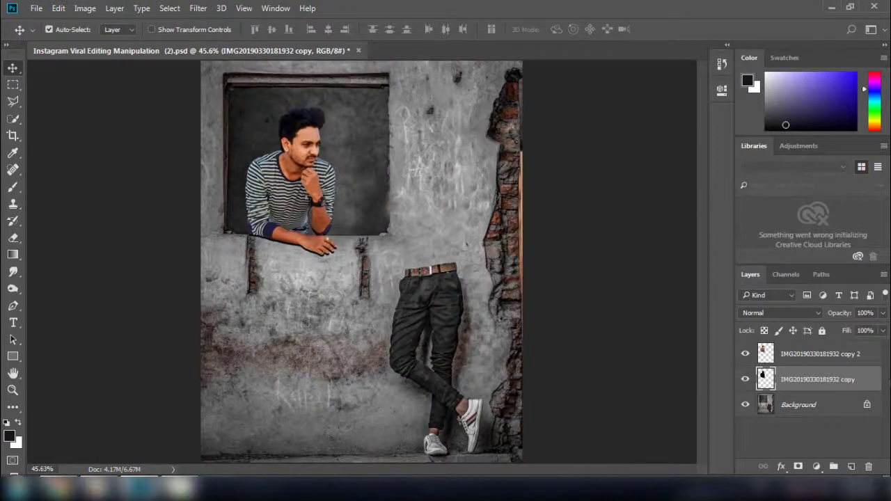
Soften the black shadow layer with a Gaussian Blur.
{"action": "left_click", "coordinate": [180, 9]}
{"action": "mouse_move", "coordinate": [198, 8]}
{"action": "mouse_move", "coordinate": [281, 143]}
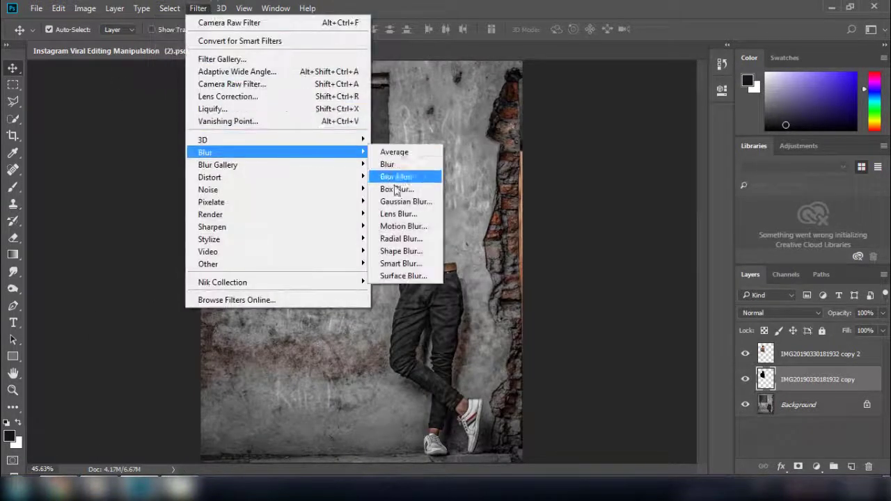
{"action": "left_click", "coordinate": [408, 206]}
{"action": "left_click", "coordinate": [502, 284]}
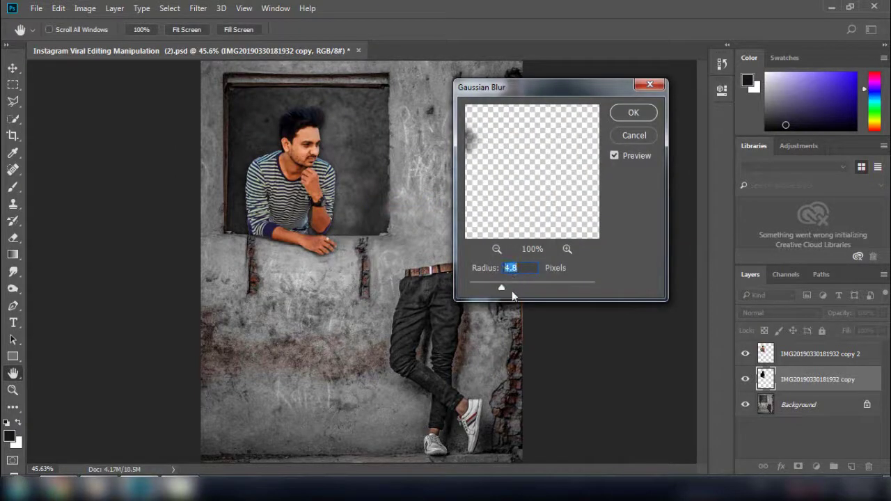
{"action": "left_click_drag", "start_coordinate": [500, 285], "coordinate": [509, 286]}
{"action": "left_click", "coordinate": [632, 113]}
Merge the man layer with its blurred shadow layer and save the document.
{"action": "key", "text": "v"}
{"action": "scroll", "coordinate": [350, 220], "scroll_direction": "up", "scroll_amount": 5}
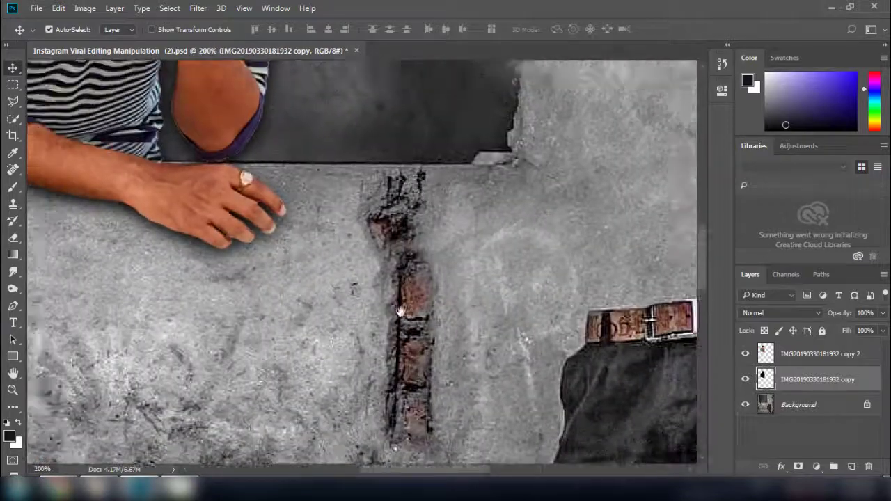
{"action": "left_click_drag", "start_coordinate": [401, 312], "coordinate": [484, 344]}
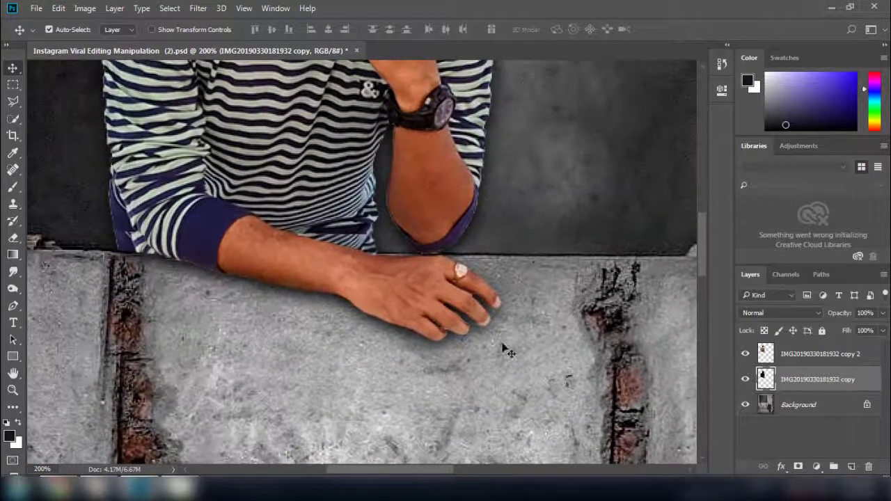
{"action": "key", "text": "ctrl+0"}
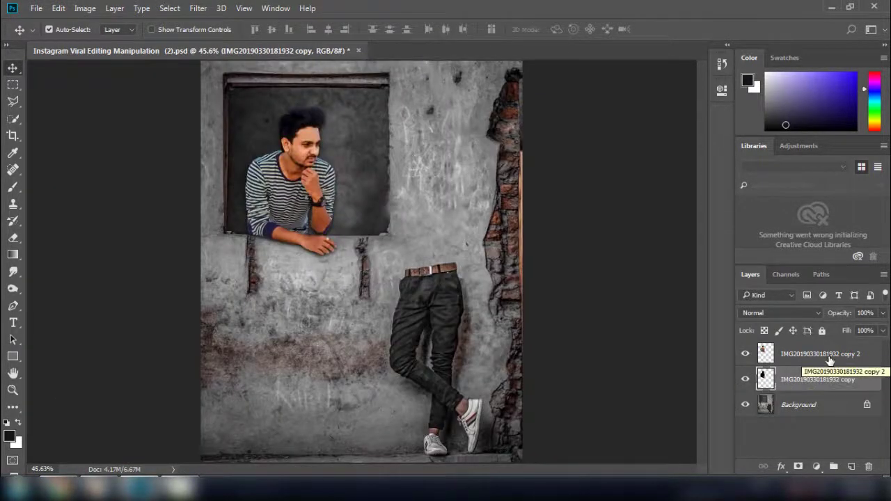
{"action": "left_click", "coordinate": [796, 357], "text": "shift"}
{"action": "right_click", "coordinate": [796, 357]}
{"action": "left_click", "coordinate": [607, 444]}
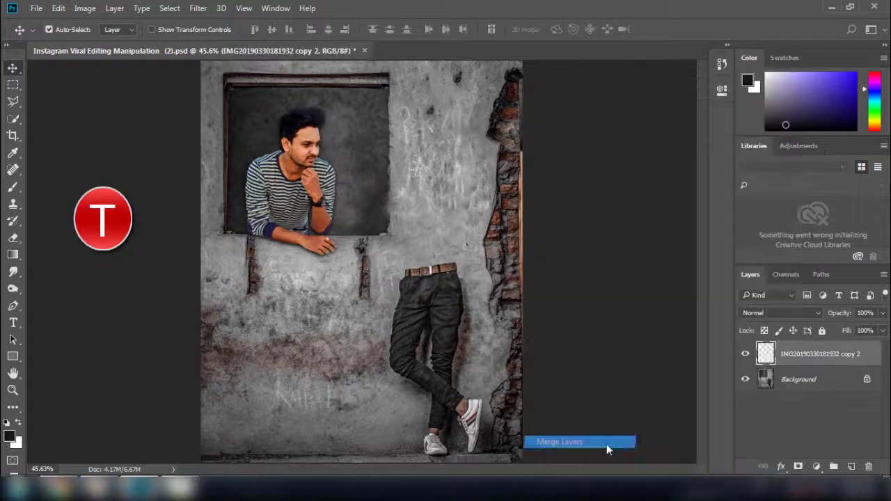
{"action": "key", "text": "ctrl+s"}
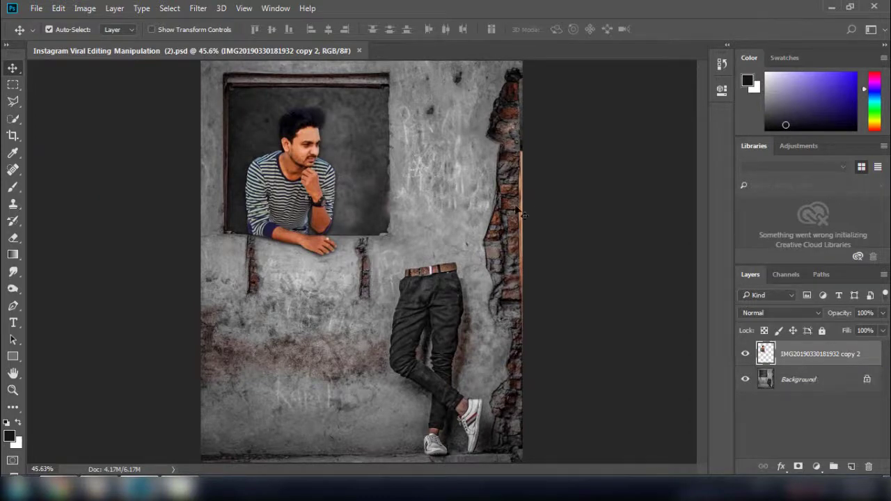
Smooth the man's facial skin with the Smudge tool at 13% strength, using a smaller brush for fine areas.
{"action": "scroll", "coordinate": [522, 215], "scroll_direction": "up", "scroll_amount": 8}
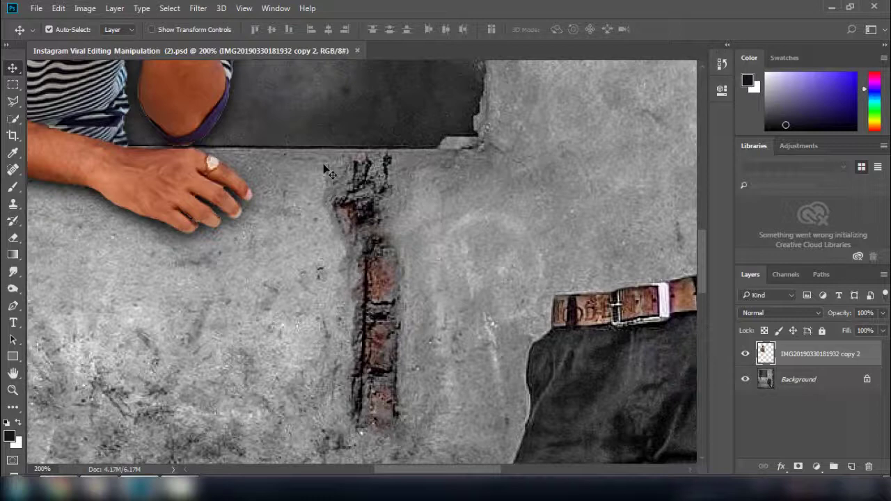
{"action": "left_click_drag", "start_coordinate": [300, 171], "coordinate": [541, 412]}
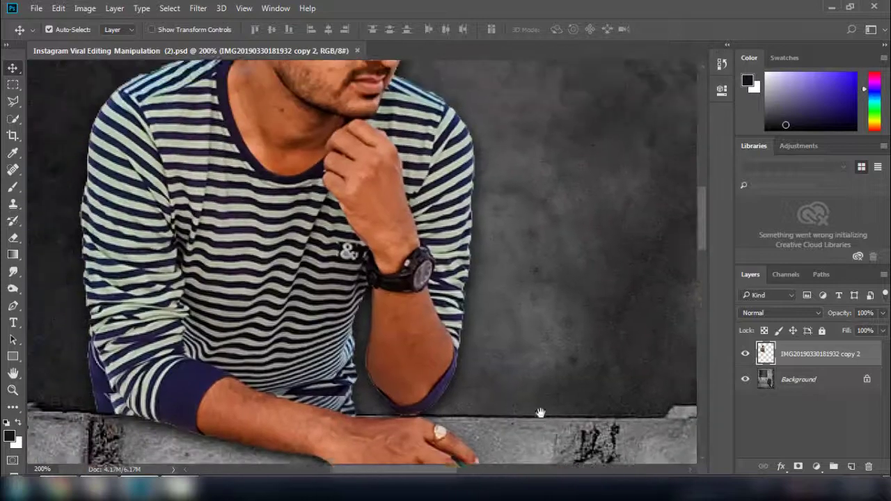
{"action": "left_click_drag", "start_coordinate": [418, 176], "coordinate": [435, 357]}
{"action": "right_click", "coordinate": [12, 273]}
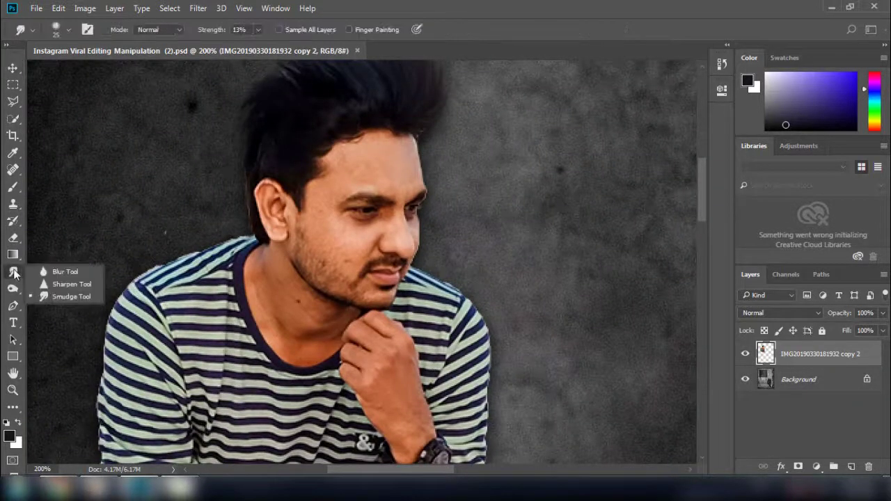
{"action": "left_click", "coordinate": [56, 292]}
{"action": "left_click", "coordinate": [69, 28]}
{"action": "key", "text": "Escape"}
{"action": "scroll", "coordinate": [408, 144], "scroll_direction": "up", "scroll_amount": 6}
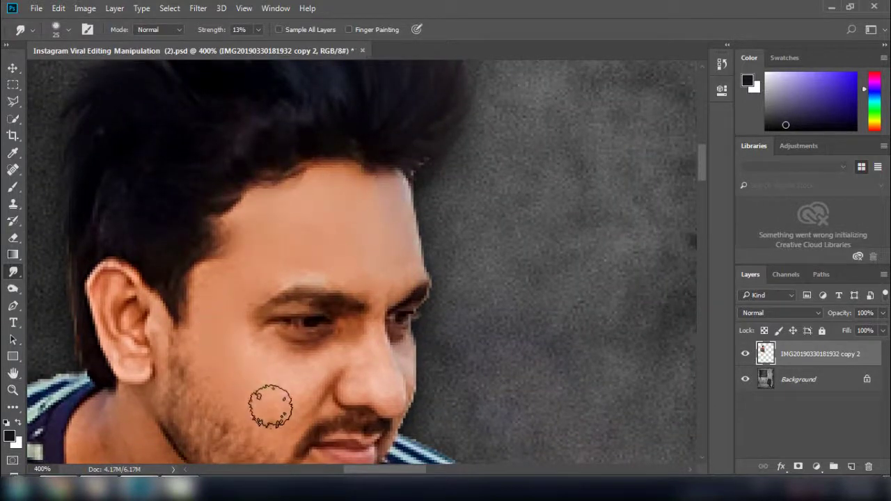
{"action": "scroll", "coordinate": [274, 404], "scroll_direction": "up", "scroll_amount": 1}
{"action": "key", "text": "bracketleft"}
{"action": "key", "text": "bracketleft"}
{"action": "scroll", "coordinate": [395, 113], "scroll_direction": "up", "scroll_amount": 2}
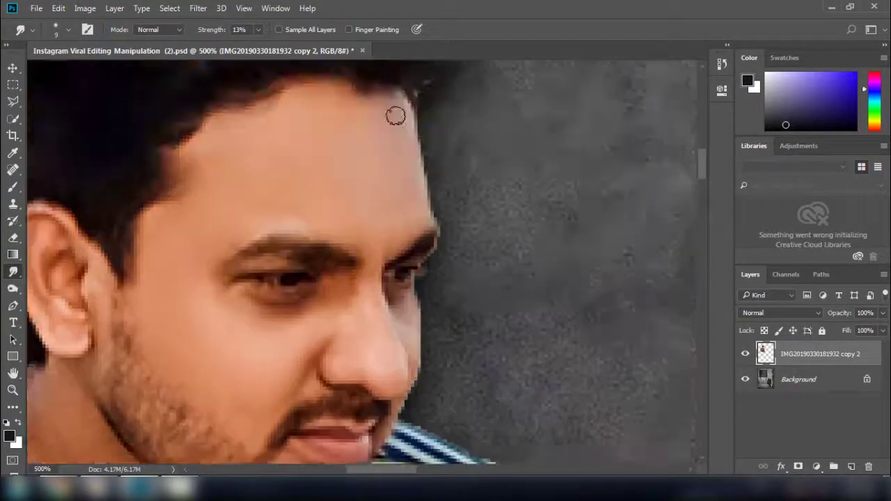
Smudge the skin of the raised hand, arms and resting hand smooth, reducing the brush to 10 px for the fingers.
{"action": "key", "text": "bracketright"}
{"action": "key", "text": "bracketright"}
{"action": "scroll", "coordinate": [355, 269], "scroll_direction": "down", "scroll_amount": 8}
{"action": "scroll", "coordinate": [353, 209], "scroll_direction": "down", "scroll_amount": 10}
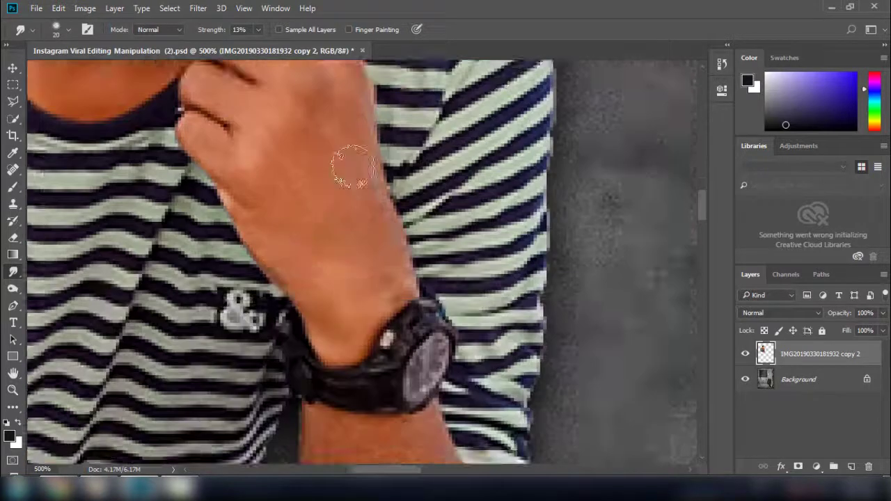
{"action": "key", "text": "bracketright"}
{"action": "scroll", "coordinate": [328, 378], "scroll_direction": "down", "scroll_amount": 1}
{"action": "scroll", "coordinate": [487, 263], "scroll_direction": "down", "scroll_amount": 1}
{"action": "scroll", "coordinate": [487, 263], "scroll_direction": "right", "scroll_amount": 4}
{"action": "key", "text": "bracketleft"}
{"action": "key", "text": "bracketleft"}
{"action": "key", "text": "bracketleft"}
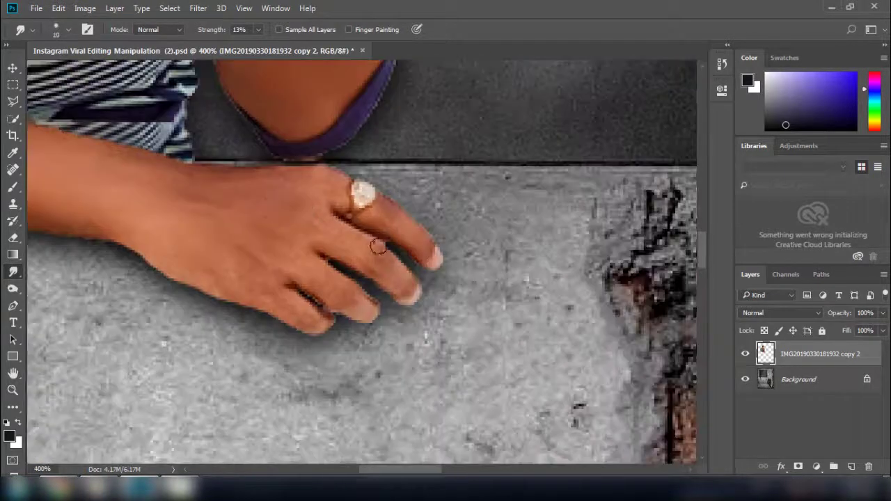
{"action": "scroll", "coordinate": [243, 289], "scroll_direction": "down", "scroll_amount": 10}
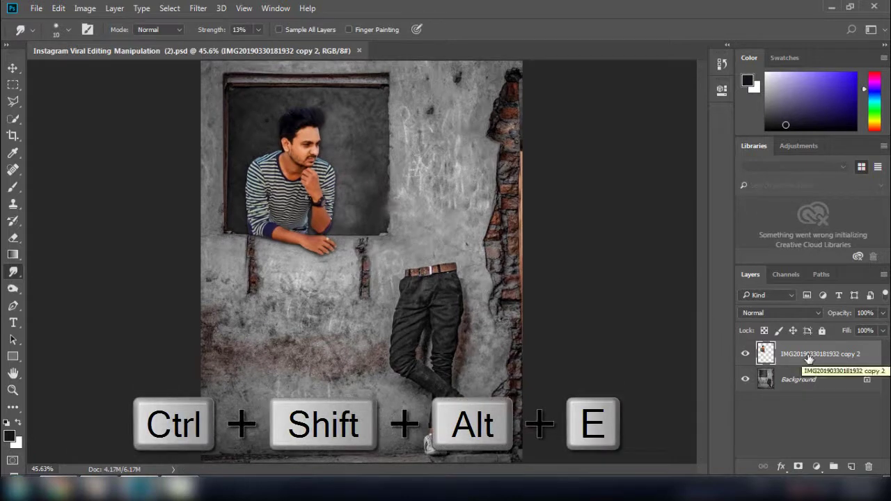
Stamp all visible layers into a new top layer and open it in the Camera Raw Filter.
{"action": "key", "text": "ctrl+shift+alt+e"}
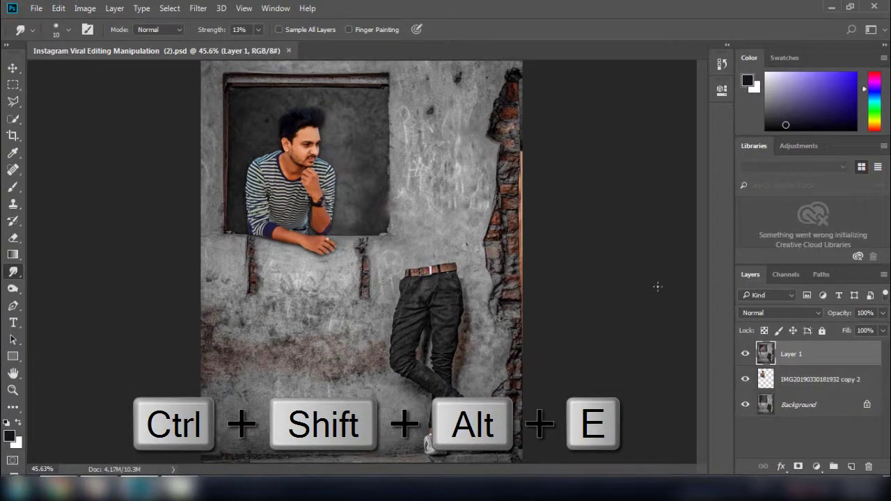
{"action": "left_click", "coordinate": [198, 7]}
{"action": "left_click", "coordinate": [229, 84]}
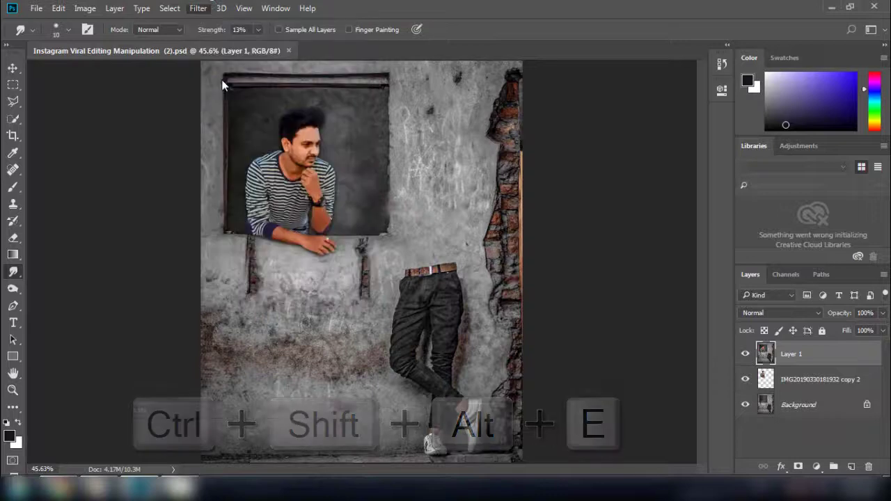
Set Exposure +0.40, Contrast +9, Highlights -14, Shadows +29, Whites +12, Blacks -18, Clarity +13 and Vibrance +10 for the stamped image.
{"action": "left_click_drag", "start_coordinate": [722, 269], "coordinate": [730, 296]}
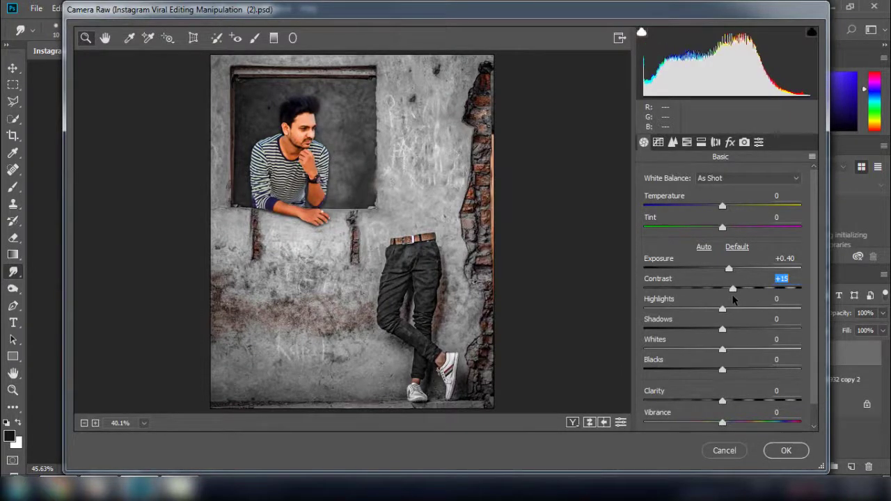
{"action": "left_click_drag", "start_coordinate": [722, 329], "coordinate": [803, 337]}
{"action": "left_click_drag", "start_coordinate": [727, 311], "coordinate": [702, 322]}
{"action": "left_click_drag", "start_coordinate": [782, 321], "coordinate": [710, 311]}
{"action": "left_click_drag", "start_coordinate": [760, 332], "coordinate": [731, 423]}
{"action": "left_click", "coordinate": [722, 350]}
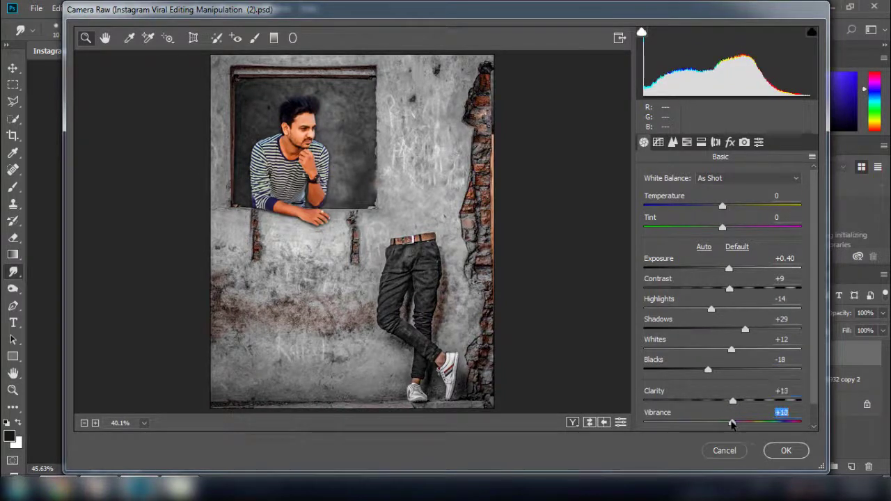
Adjust the luminance of the Oranges to tune the brightness of the man's skin.
{"action": "left_click", "coordinate": [687, 142]}
{"action": "left_click", "coordinate": [741, 197]}
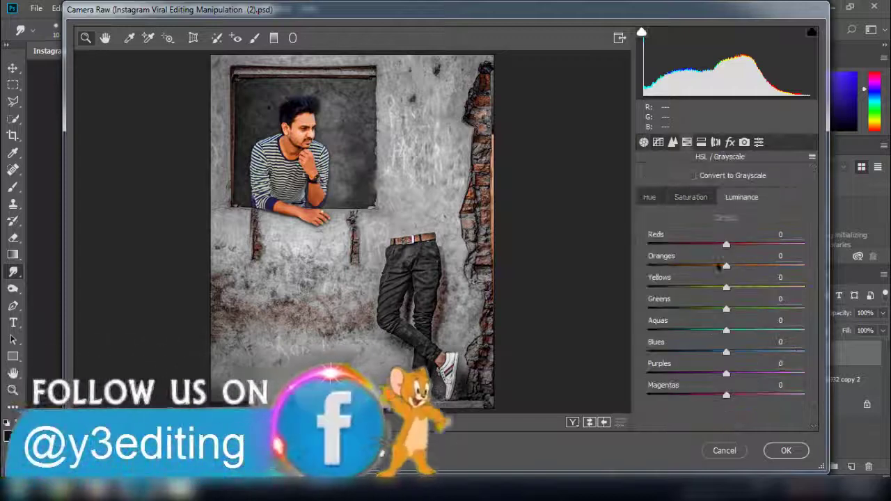
{"action": "left_click_drag", "start_coordinate": [726, 266], "coordinate": [752, 270]}
{"action": "left_click_drag", "start_coordinate": [758, 270], "coordinate": [706, 270]}
Set the saturation to Oranges -16, Yellows -100, Greens +51, Aquas +22, Blues +25, Purples +38 and Magentas +38.
{"action": "left_click", "coordinate": [691, 197]}
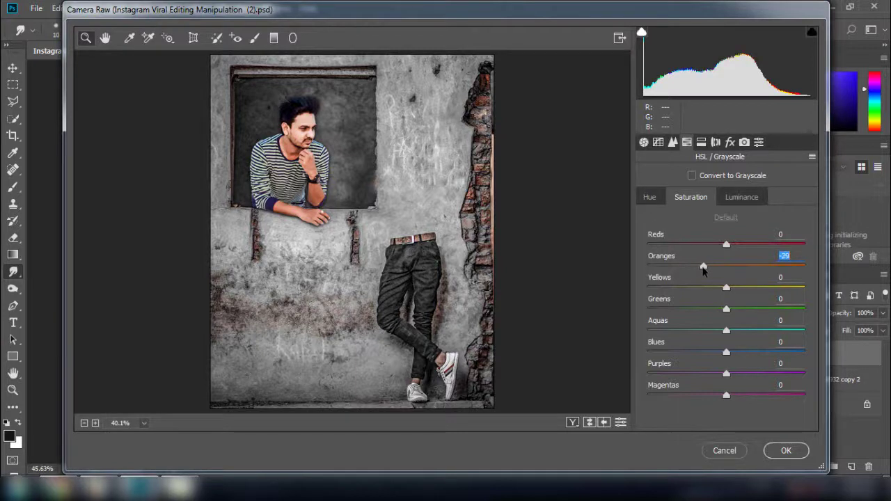
{"action": "left_click_drag", "start_coordinate": [726, 270], "coordinate": [715, 273]}
{"action": "left_click_drag", "start_coordinate": [734, 291], "coordinate": [660, 285]}
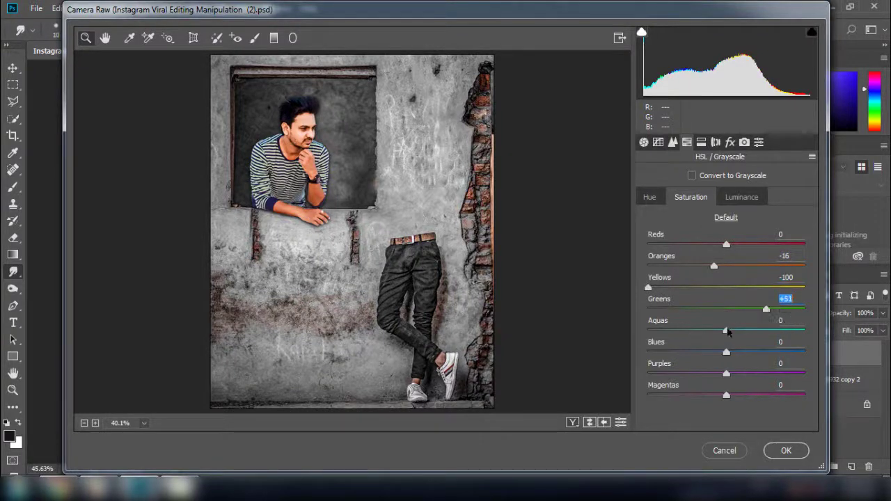
{"action": "left_click_drag", "start_coordinate": [728, 332], "coordinate": [777, 331]}
{"action": "left_click_drag", "start_coordinate": [727, 351], "coordinate": [780, 356]}
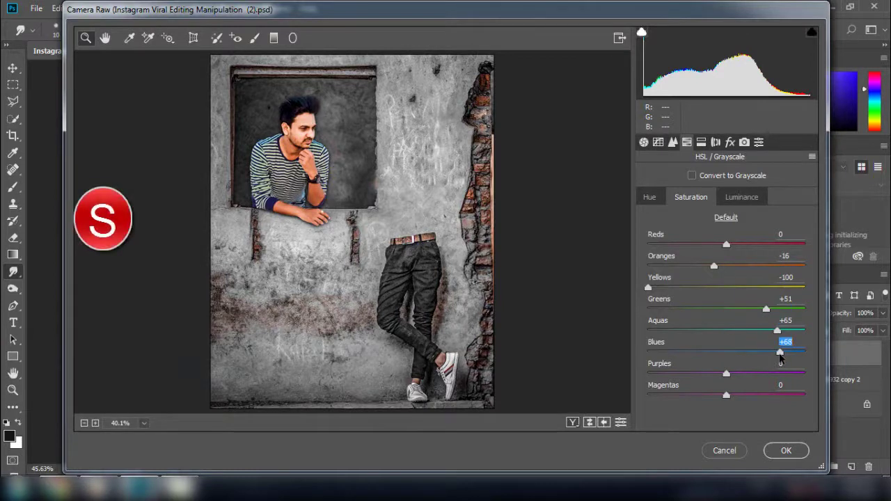
{"action": "left_click_drag", "start_coordinate": [726, 373], "coordinate": [777, 374]}
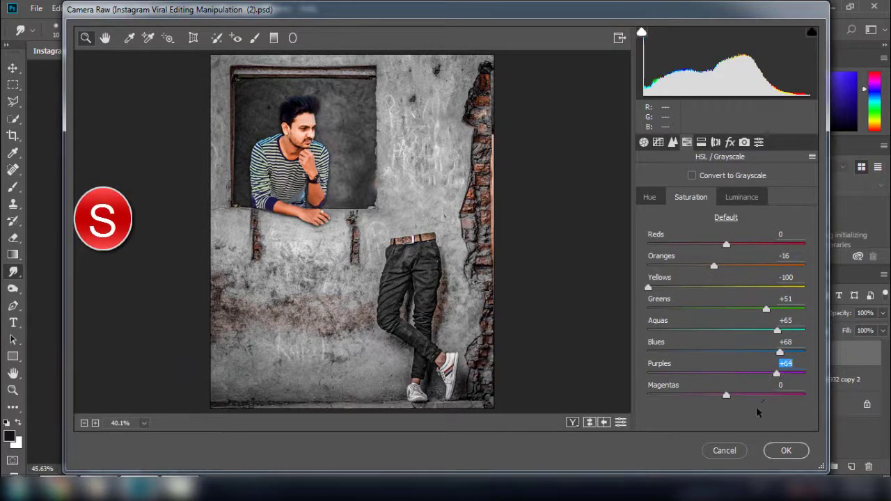
{"action": "left_click_drag", "start_coordinate": [726, 395], "coordinate": [746, 353]}
{"action": "left_click_drag", "start_coordinate": [777, 331], "coordinate": [743, 330]}
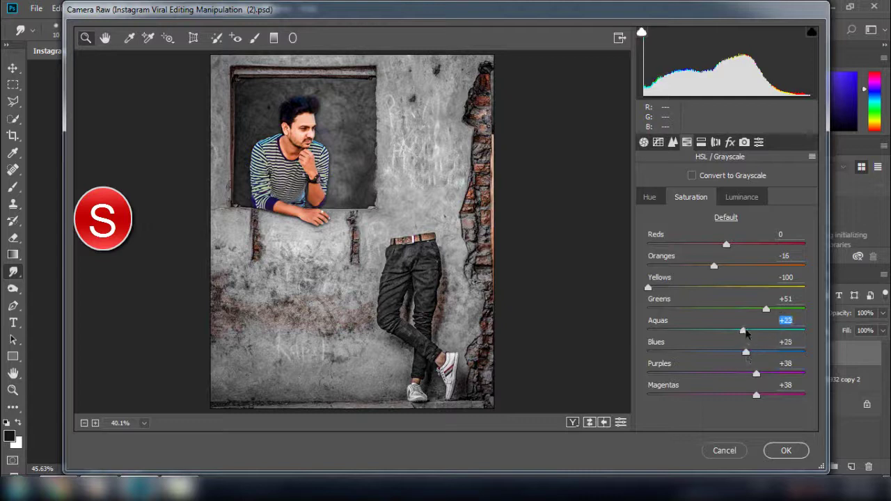
Add a post-crop vignette with an amount of -16 and apply the Camera Raw adjustments.
{"action": "left_click", "coordinate": [730, 142]}
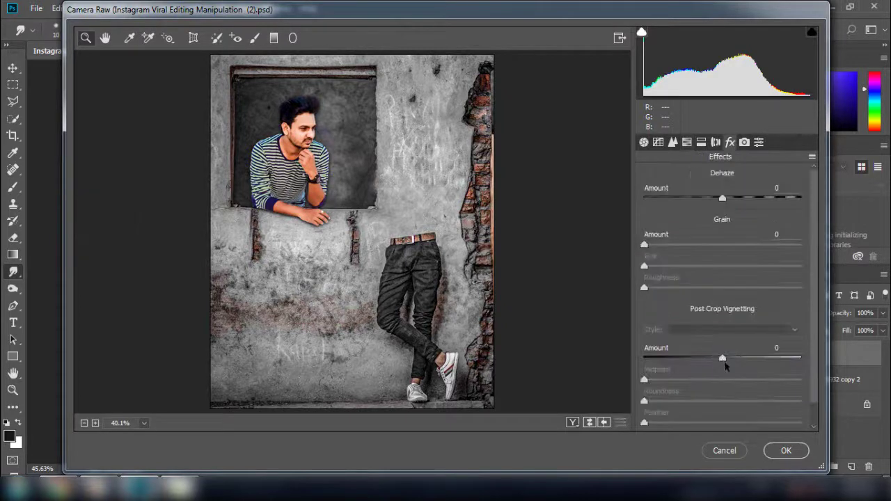
{"action": "left_click_drag", "start_coordinate": [722, 358], "coordinate": [712, 363]}
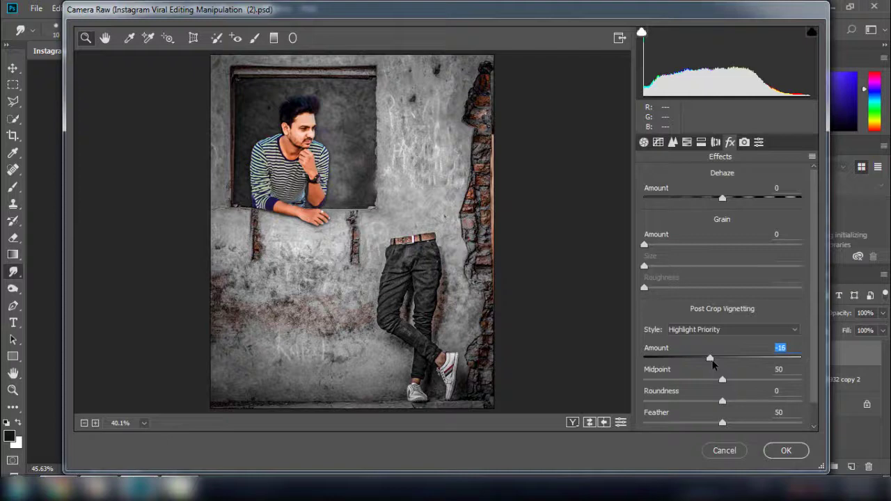
{"action": "left_click", "coordinate": [783, 451]}
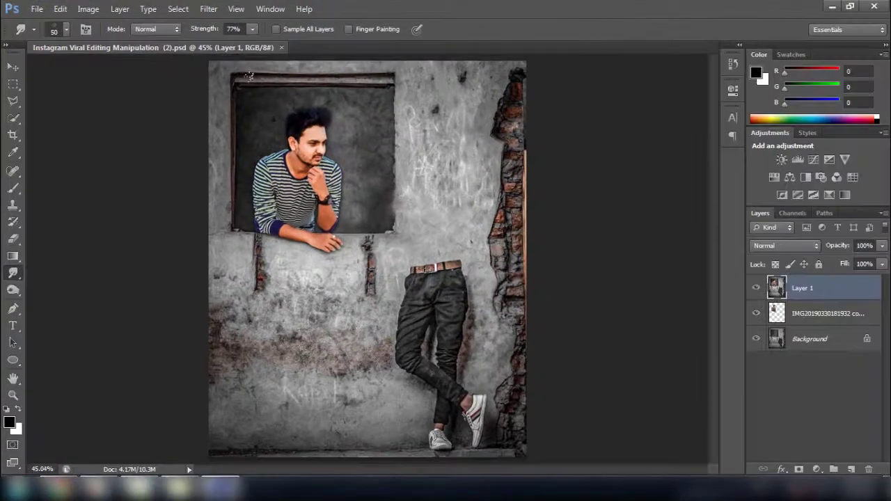
Start the Oil Paint filter on the stamped layer and set its Shine and Angular Direction to 0.
{"action": "left_click", "coordinate": [209, 9]}
{"action": "left_click", "coordinate": [250, 102]}
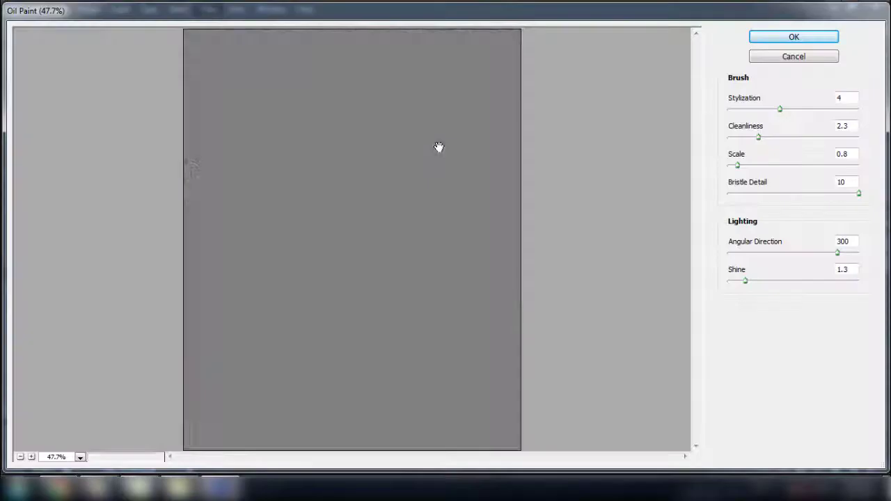
{"action": "left_click", "coordinate": [439, 146], "text": "ctrl"}
{"action": "left_click", "coordinate": [437, 145], "text": "ctrl"}
{"action": "left_click_drag", "start_coordinate": [379, 105], "coordinate": [413, 279]}
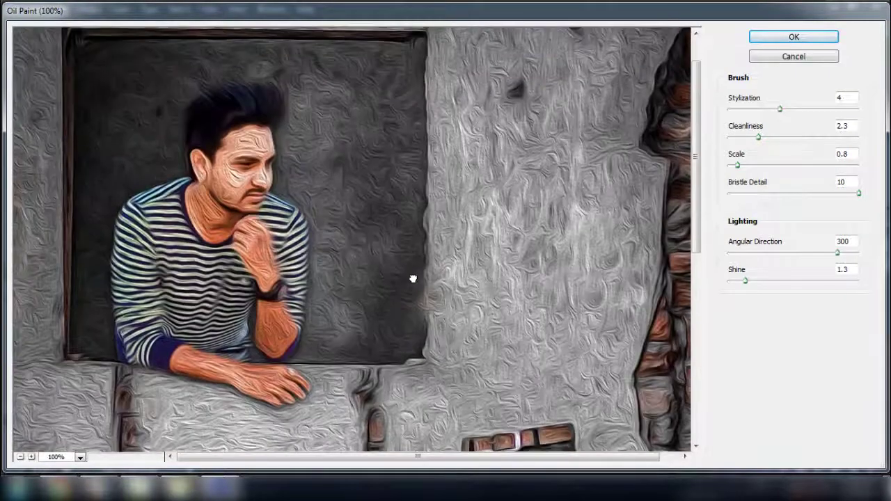
{"action": "left_click_drag", "start_coordinate": [744, 282], "coordinate": [718, 285]}
{"action": "left_click_drag", "start_coordinate": [754, 259], "coordinate": [729, 252]}
Set the Oil Paint brush to Bristle Detail 3.15, Scale 0.25, Cleanliness 0.55 and Stylization 0.74.
{"action": "left_click", "coordinate": [770, 195]}
{"action": "left_click_drag", "start_coordinate": [738, 166], "coordinate": [739, 111]}
{"action": "left_click", "coordinate": [741, 138]}
{"action": "left_click", "coordinate": [746, 109]}
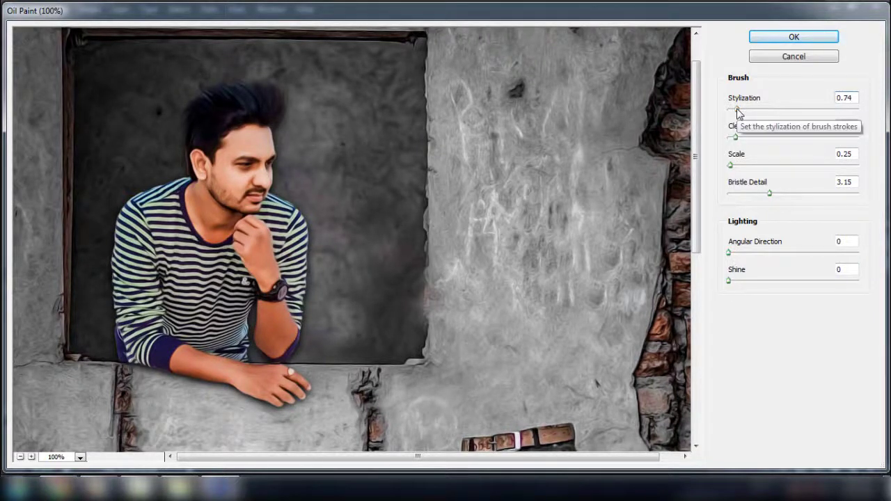
Raise the Oil Paint brush Scale to 8.71 and the Bristle Detail to 9.15.
{"action": "left_click", "coordinate": [776, 165]}
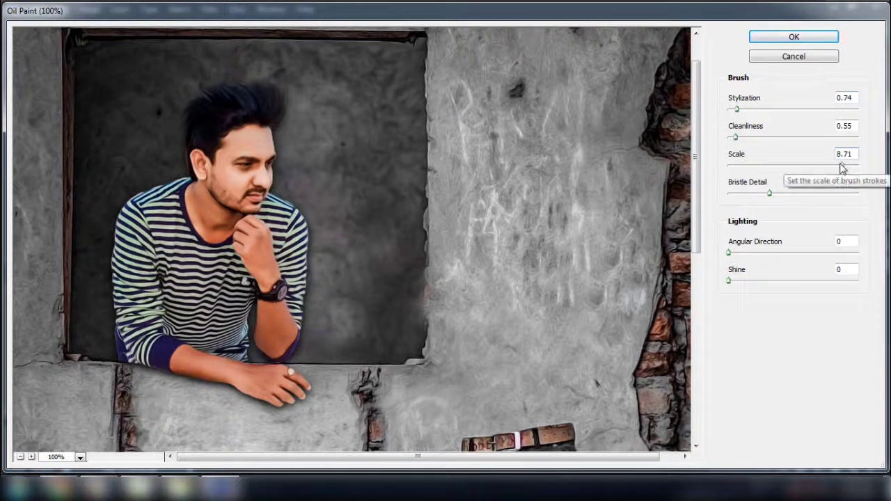
{"action": "left_click", "coordinate": [788, 194]}
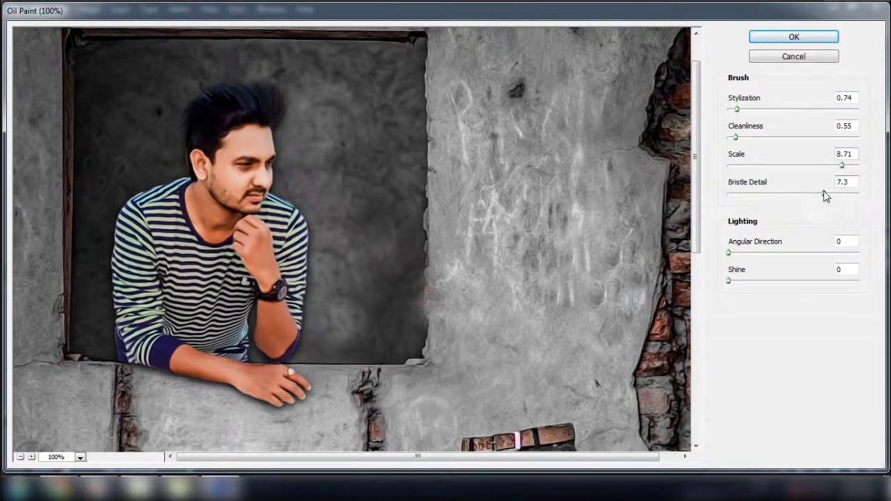
{"action": "left_click_drag", "start_coordinate": [824, 195], "coordinate": [849, 197]}
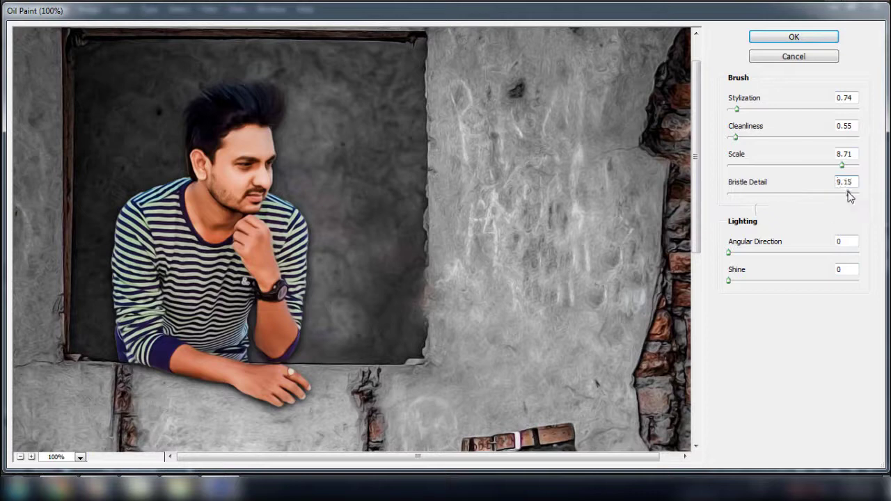
Lower the Oil Paint brush Stylization to 0.5, check the man's face up close and apply the filter.
{"action": "left_click", "coordinate": [737, 111]}
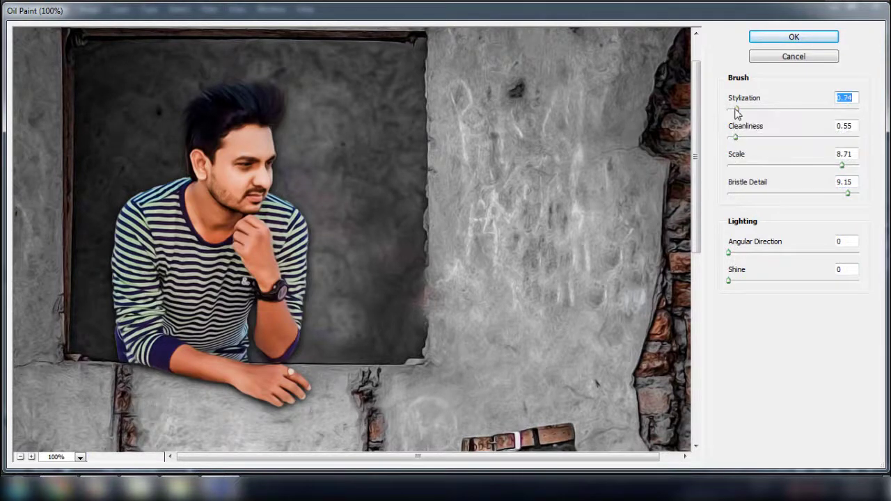
{"action": "scroll", "coordinate": [735, 111], "scroll_direction": "down", "scroll_amount": 2}
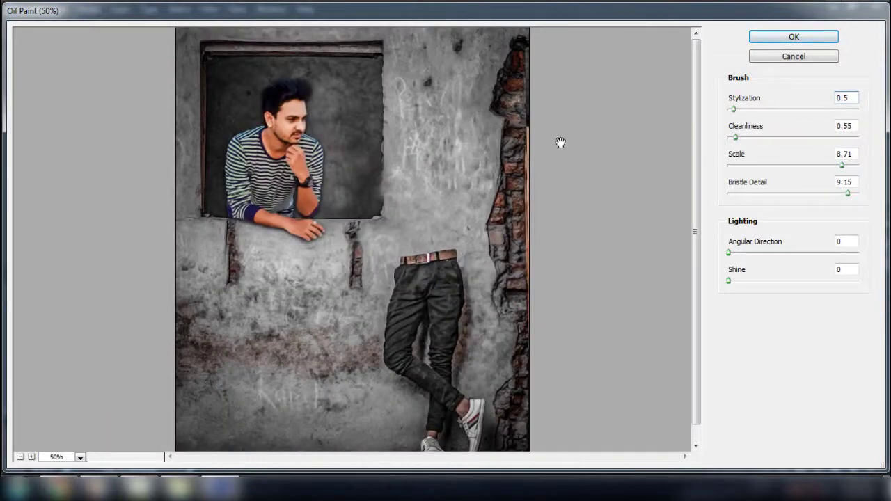
{"action": "scroll", "coordinate": [560, 142], "scroll_direction": "up", "scroll_amount": 4}
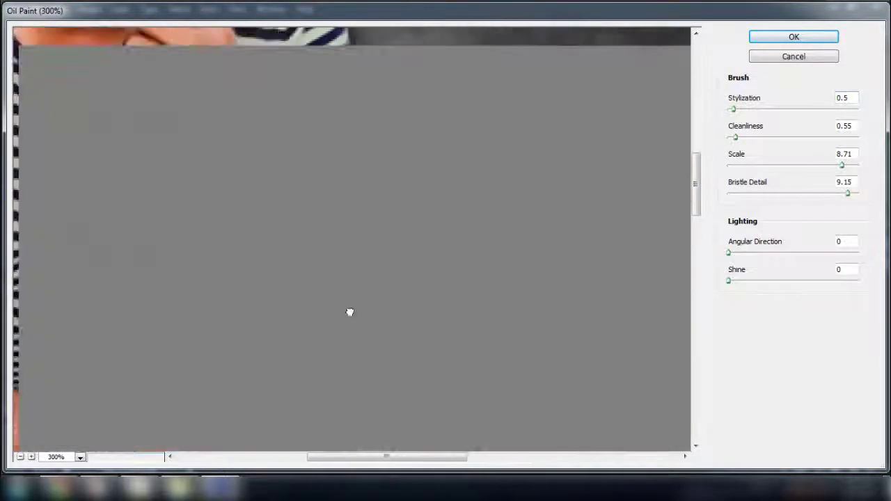
{"action": "left_click_drag", "start_coordinate": [350, 312], "coordinate": [385, 386]}
{"action": "scroll", "coordinate": [748, 142], "scroll_direction": "down", "scroll_amount": 2}
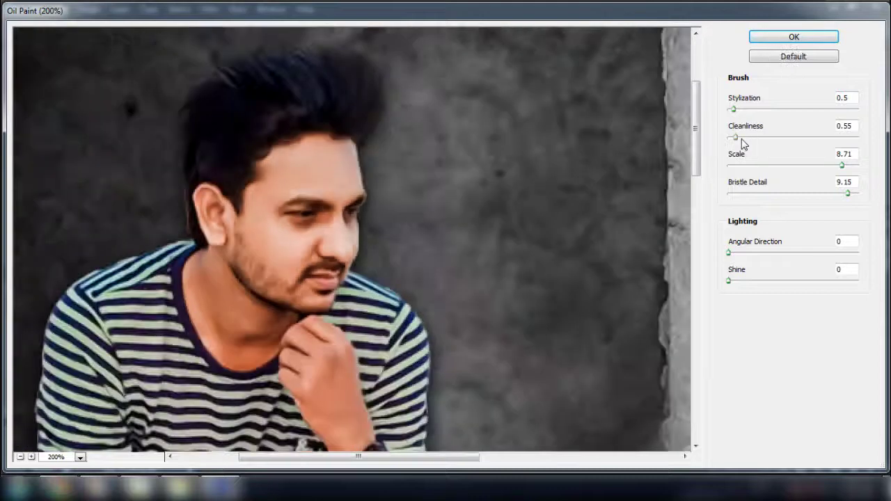
{"action": "left_click", "coordinate": [783, 38]}
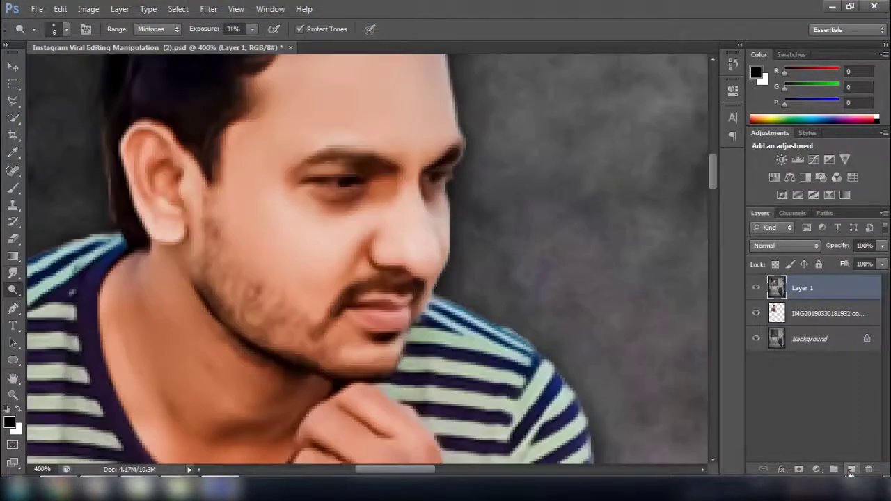
Add a new layer above Layer 1 and set up a white brush at 71% opacity.
{"action": "left_click", "coordinate": [851, 468]}
{"action": "left_click", "coordinate": [17, 190]}
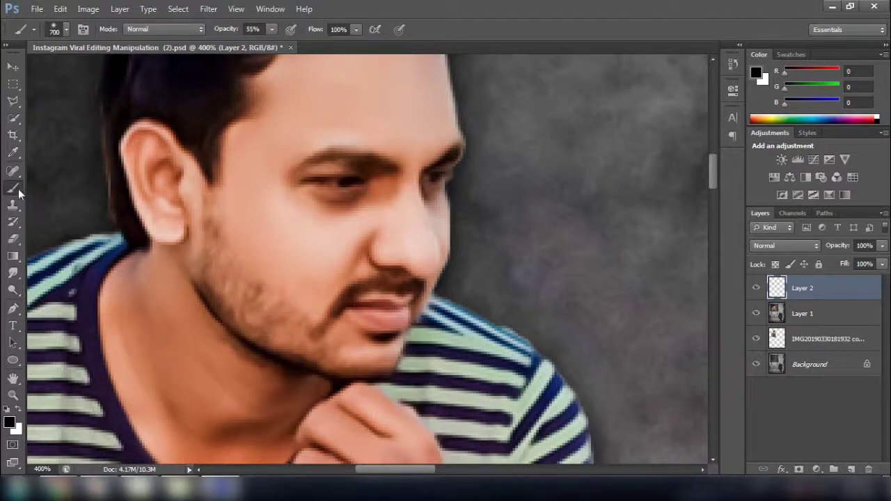
{"action": "left_click", "coordinate": [20, 408]}
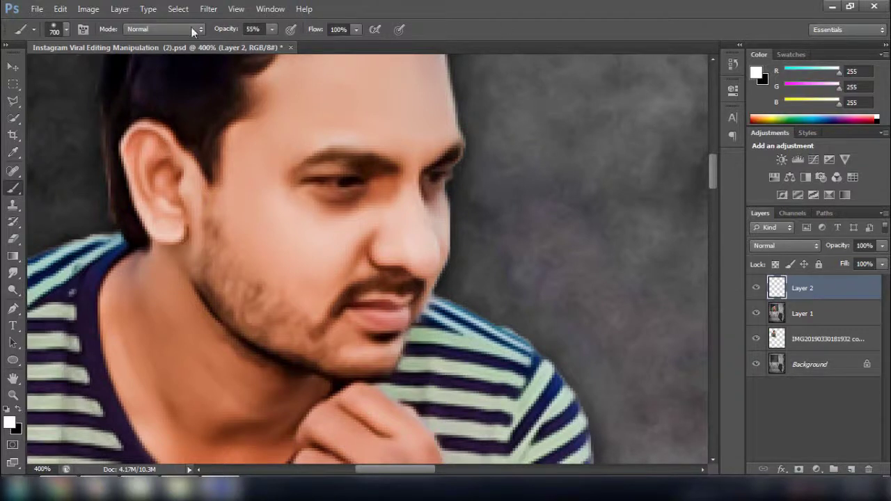
{"action": "left_click_drag", "start_coordinate": [215, 31], "coordinate": [228, 32]}
Reduce the brush to 4 px and paint white over the whites of both eyes.
{"action": "key", "text": "bracketleft"}
{"action": "key", "text": "bracketleft"}
{"action": "key", "text": "bracketleft"}
{"action": "key", "text": "bracketleft"}
{"action": "key", "text": "bracketleft"}
{"action": "key", "text": "bracketleft"}
{"action": "key", "text": "bracketleft"}
{"action": "key", "text": "bracketleft"}
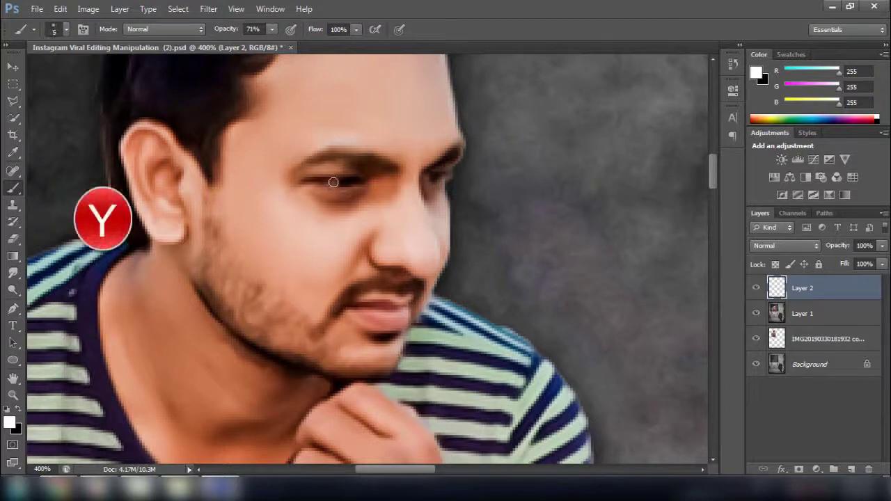
{"action": "key", "text": "bracketleft"}
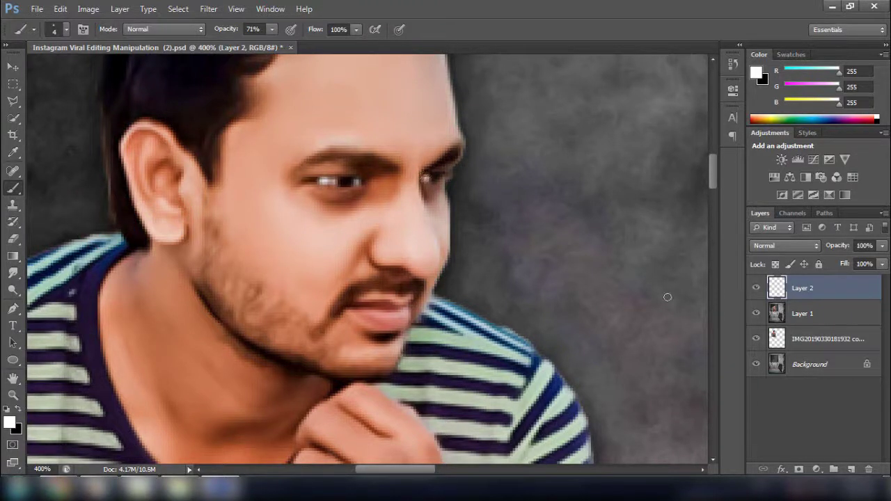
Set the white eye layer's blend mode to Screen and its opacity to 69%.
{"action": "left_click", "coordinate": [785, 245]}
{"action": "left_click", "coordinate": [761, 117]}
{"action": "left_click_drag", "start_coordinate": [837, 251], "coordinate": [842, 249]}
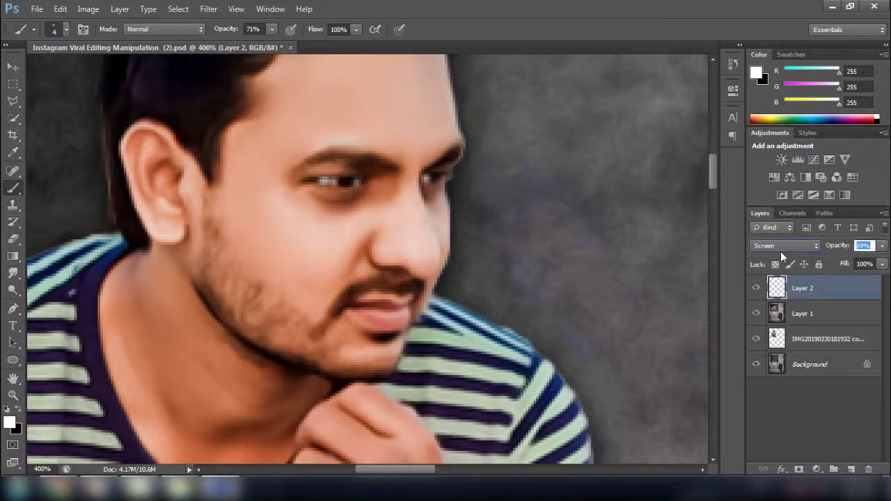
{"action": "key", "text": "ctrl+0"}
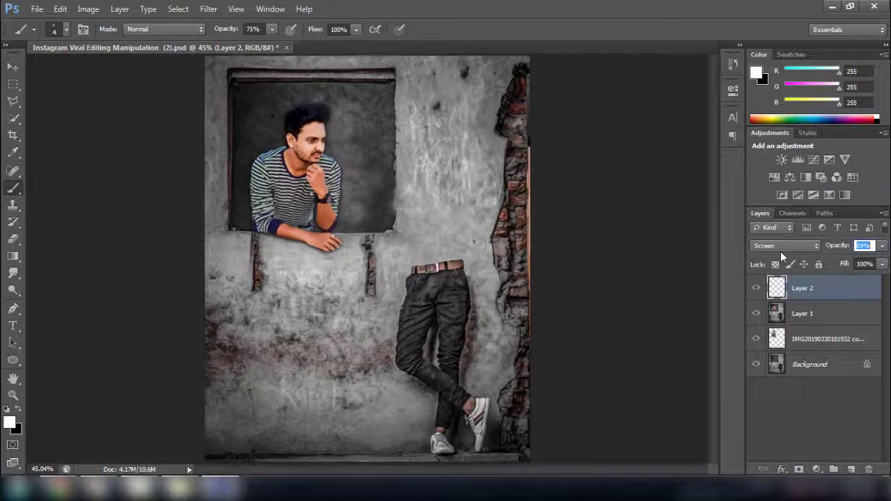
Apply a Gaussian Blur with a 1.2 pixel radius to the white eye layer.
{"action": "key", "text": "ctrl+equal"}
{"action": "scroll", "coordinate": [379, 185], "scroll_direction": "up", "scroll_amount": 6}
{"action": "scroll", "coordinate": [394, 246], "scroll_direction": "left", "scroll_amount": 3}
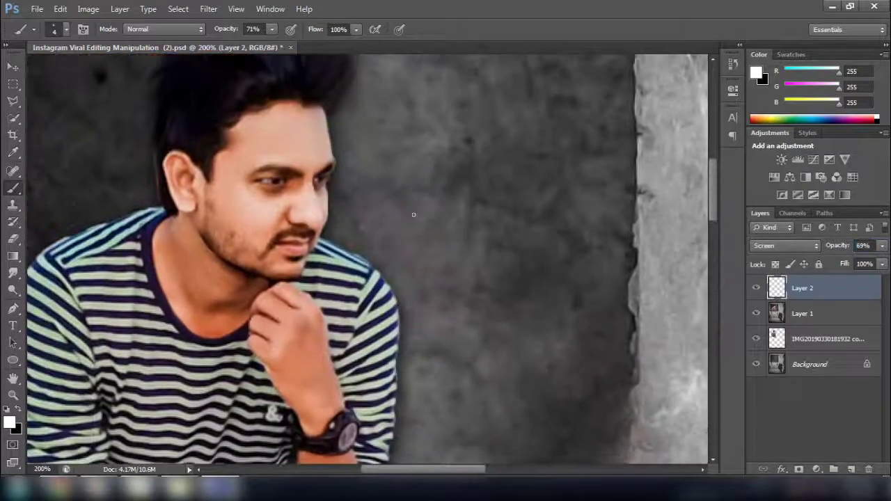
{"action": "scroll", "coordinate": [414, 214], "scroll_direction": "up", "scroll_amount": 1}
{"action": "scroll", "coordinate": [409, 213], "scroll_direction": "up", "scroll_amount": 1}
{"action": "left_click", "coordinate": [208, 9]}
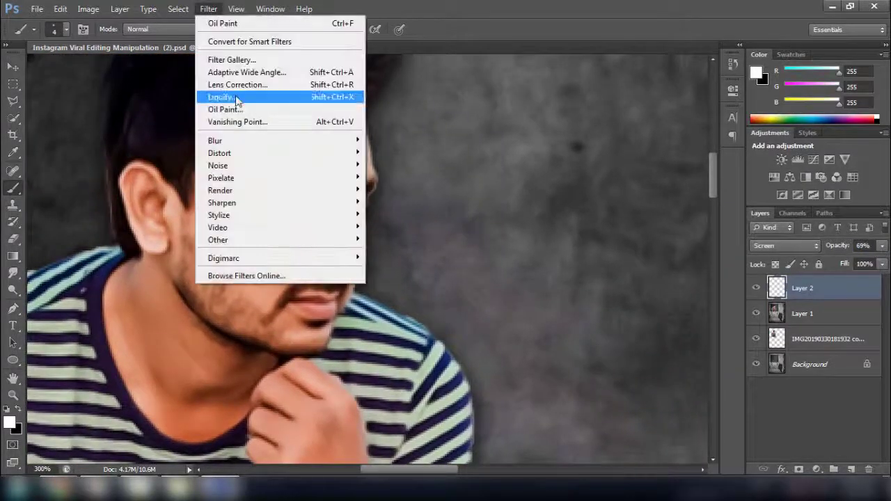
{"action": "mouse_move", "coordinate": [230, 141]}
{"action": "left_click", "coordinate": [404, 232]}
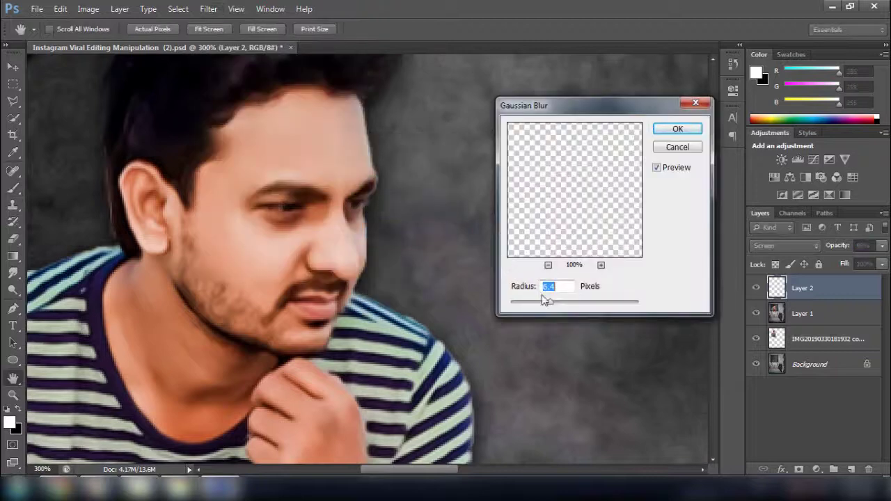
{"action": "left_click_drag", "start_coordinate": [538, 304], "coordinate": [524, 308]}
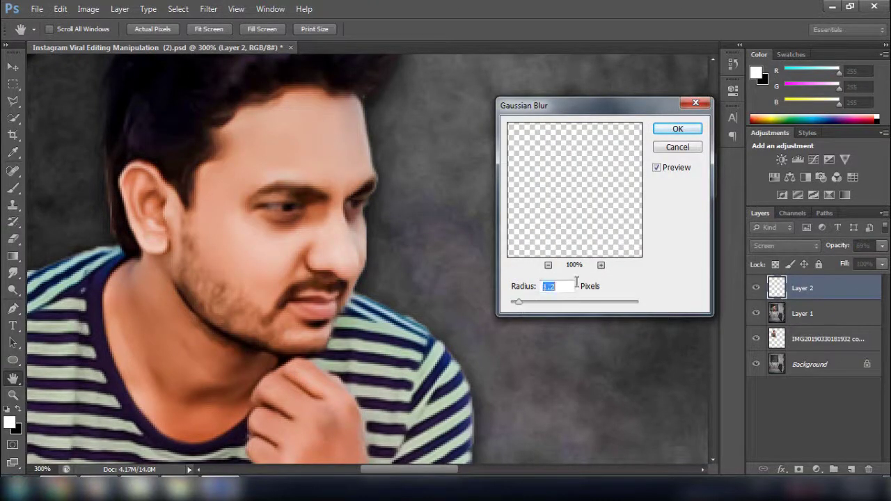
{"action": "left_click", "coordinate": [673, 129]}
Set the eye layer's opacity to 92% and merge it down into Layer 1.
{"action": "left_click_drag", "start_coordinate": [843, 251], "coordinate": [848, 251]}
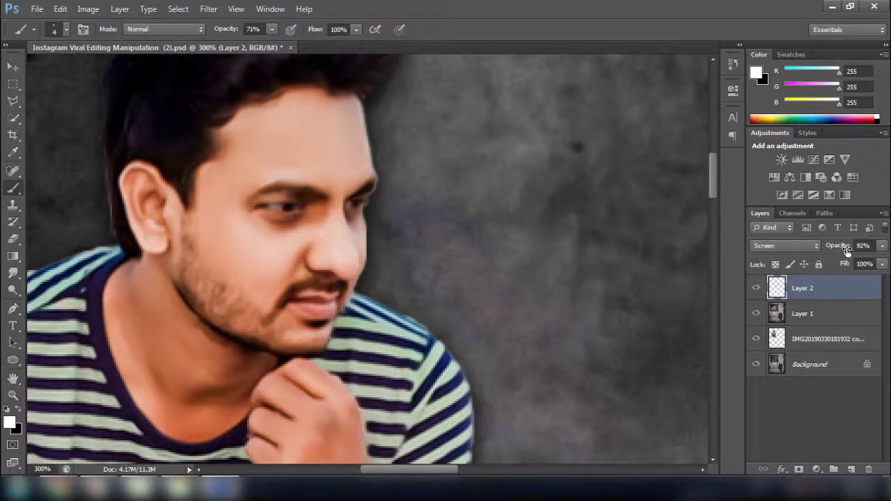
{"action": "key", "text": "ctrl+0"}
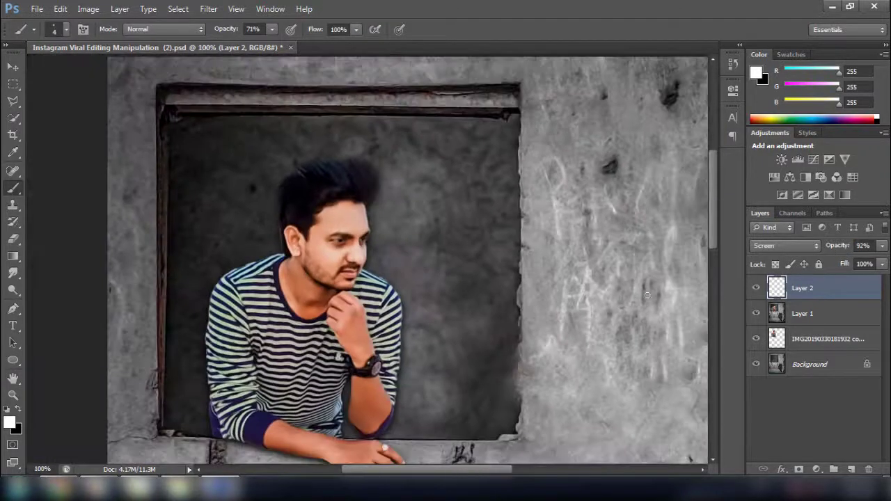
{"action": "right_click", "coordinate": [827, 289]}
{"action": "left_click", "coordinate": [742, 313]}
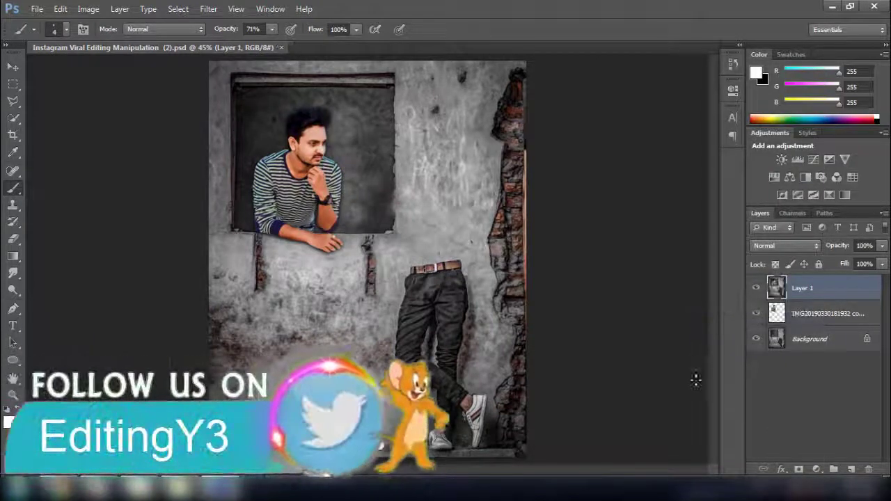
Place the LOGO image from drive D: into the document.
{"action": "left_click", "coordinate": [37, 9]}
{"action": "left_click", "coordinate": [56, 222]}
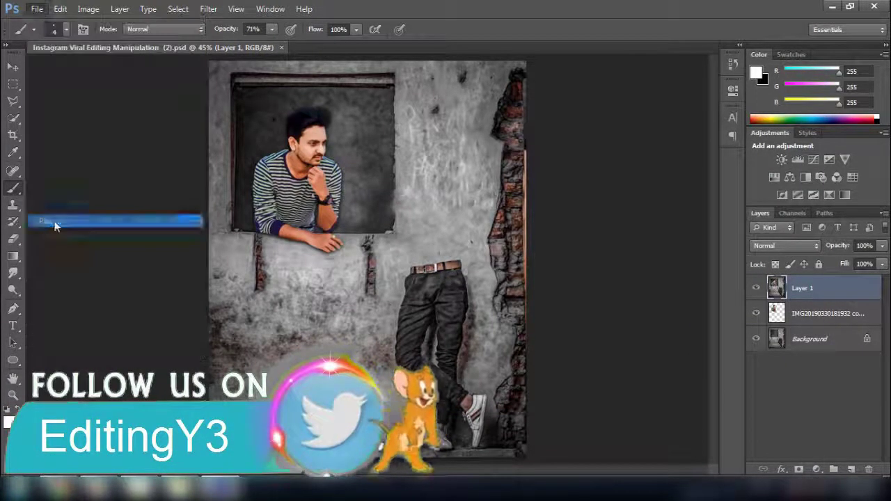
{"action": "left_click", "coordinate": [296, 199]}
{"action": "double_click", "coordinate": [491, 94]}
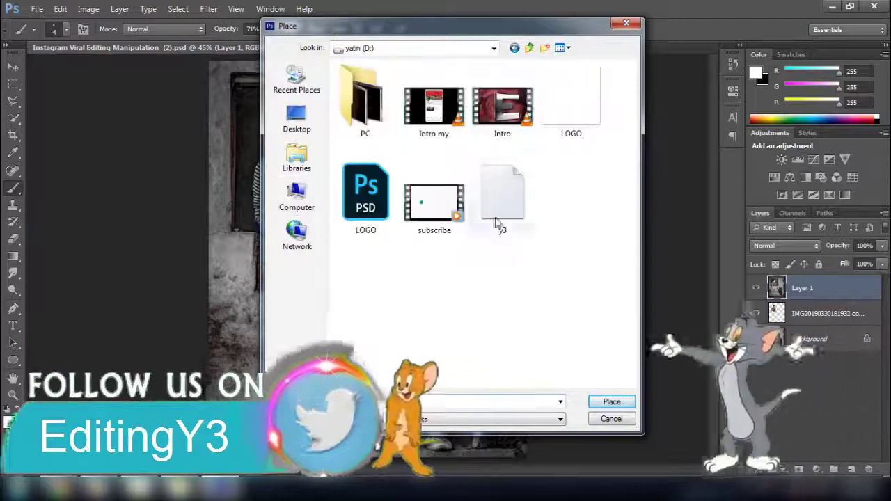
{"action": "double_click", "coordinate": [571, 104]}
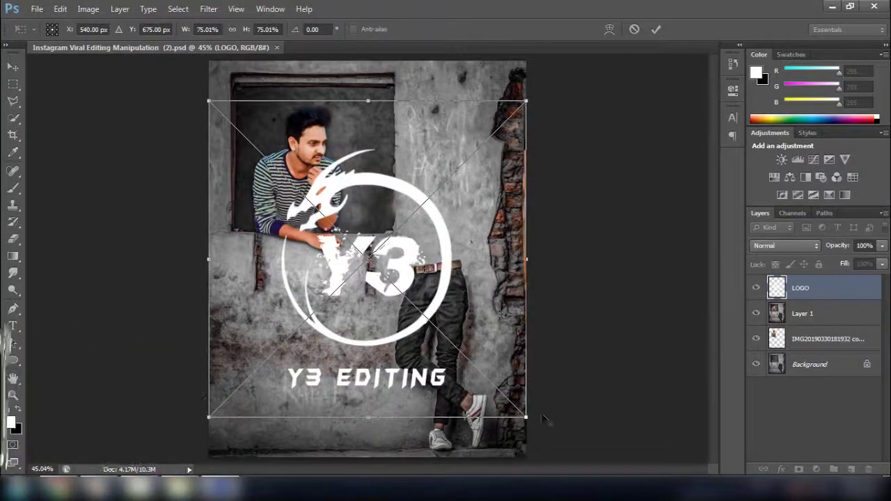
Shrink the placed logo to a small watermark and move it to the picture's lower-left corner.
{"action": "left_click_drag", "start_coordinate": [525, 417], "coordinate": [391, 286]}
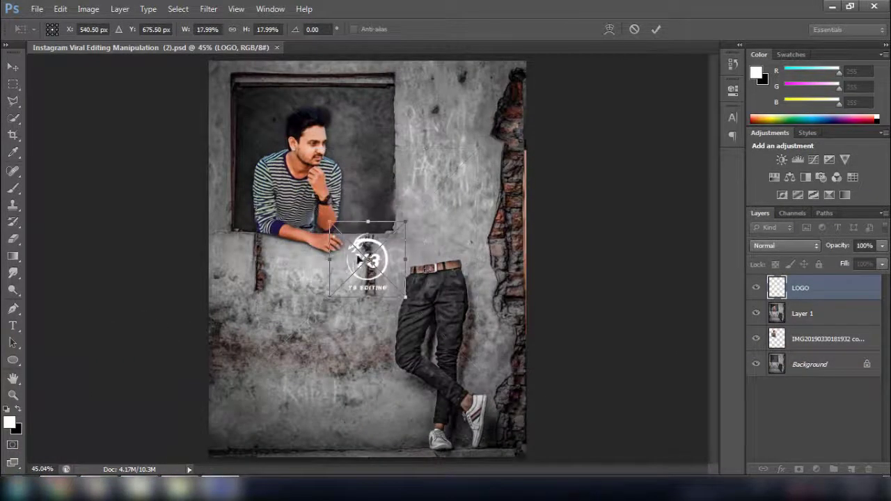
{"action": "key", "text": "Return"}
{"action": "mouse_move", "coordinate": [359, 259]}
{"action": "left_mouse_down"}
{"action": "mouse_move", "coordinate": [291, 315]}
{"action": "mouse_move", "coordinate": [275, 364]}
{"action": "mouse_move", "coordinate": [215, 436]}
{"action": "mouse_move", "coordinate": [235, 433]}
{"action": "mouse_move", "coordinate": [483, 89]}
{"action": "mouse_move", "coordinate": [426, 143]}
{"action": "mouse_move", "coordinate": [359, 135]}
{"action": "mouse_move", "coordinate": [369, 146]}
{"action": "mouse_move", "coordinate": [372, 212]}
{"action": "mouse_move", "coordinate": [235, 418]}
{"action": "left_mouse_up"}
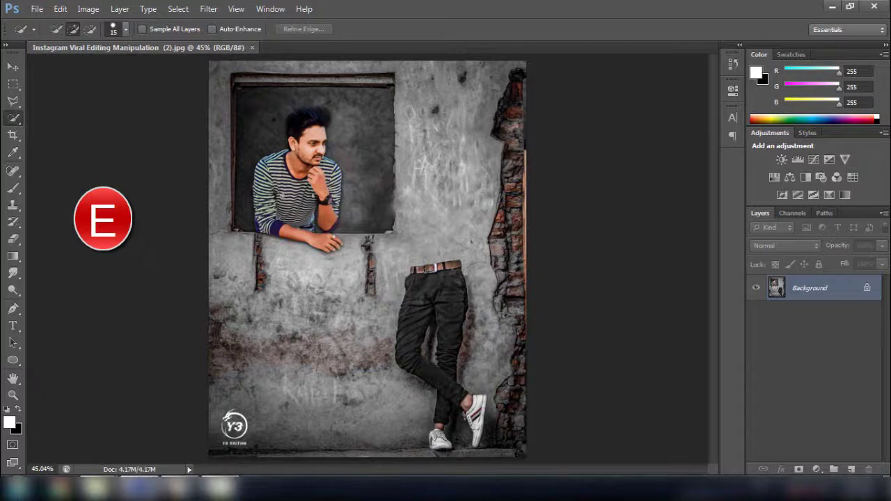
Quick-select the shirt's front, shoulder and sleeve on the picture's left side with a 9 px brush.
{"action": "key", "text": "ctrl+plus"}
{"action": "key", "text": "ctrl+plus"}
{"action": "left_click_drag", "start_coordinate": [165, 77], "coordinate": [256, 255]}
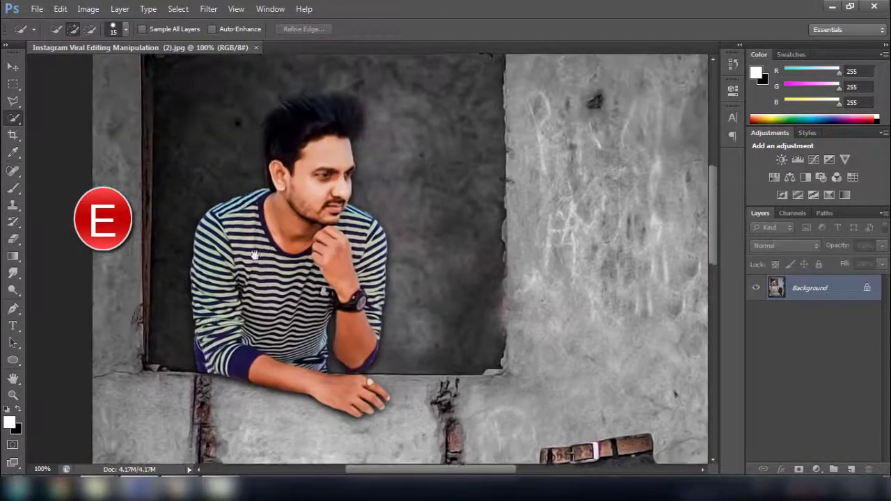
{"action": "key", "text": "bracketleft"}
{"action": "key", "text": "bracketleft"}
{"action": "left_click", "coordinate": [240, 287]}
{"action": "key", "text": "ctrl+plus"}
{"action": "key", "text": "ctrl+plus"}
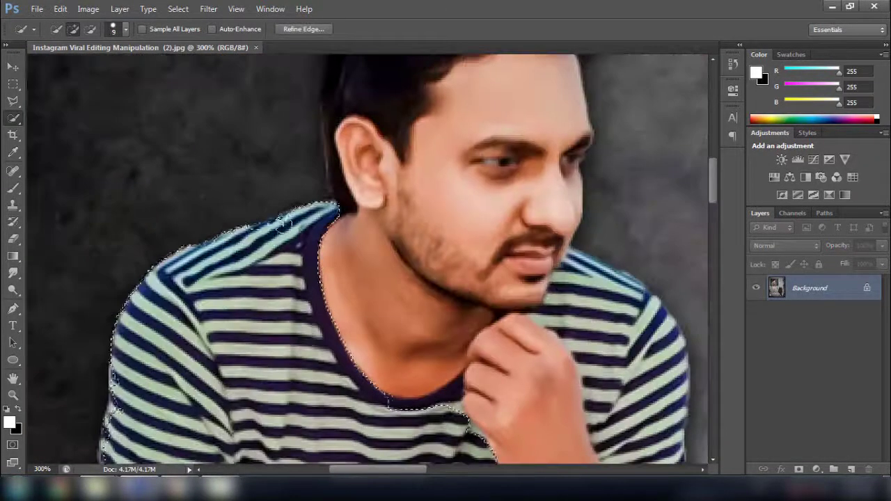
{"action": "left_click_drag", "start_coordinate": [125, 446], "coordinate": [243, 251]}
{"action": "left_click_drag", "start_coordinate": [259, 421], "coordinate": [243, 220]}
{"action": "left_click", "coordinate": [243, 326]}
Extend the selection over the lower part of the shirt, down to the resting forearm.
{"action": "left_click", "coordinate": [548, 324]}
{"action": "left_click_drag", "start_coordinate": [596, 299], "coordinate": [383, 185]}
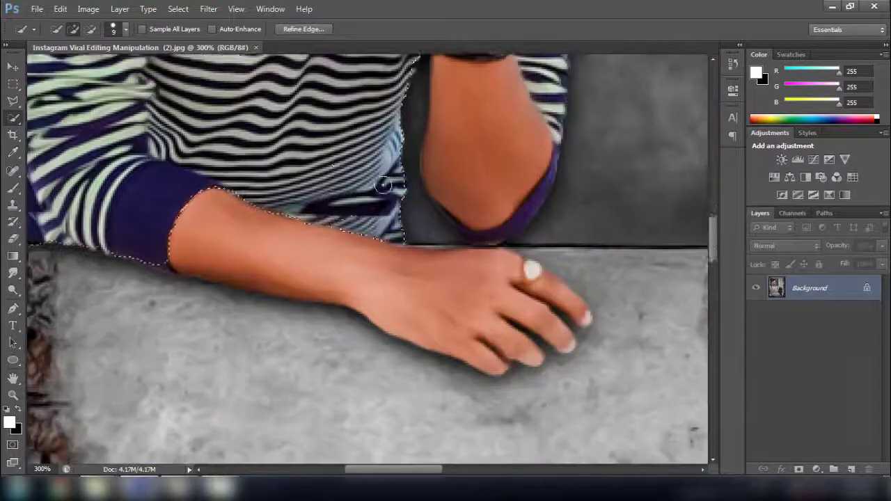
{"action": "left_click_drag", "start_coordinate": [383, 125], "coordinate": [367, 417]}
{"action": "left_click_drag", "start_coordinate": [418, 209], "coordinate": [332, 332]}
Add the shoulder and upper sleeve beside the raised hand to the selection using a 5 px brush.
{"action": "key", "text": "ctrl+plus"}
{"action": "key", "text": "ctrl+plus"}
{"action": "key", "text": "ctrl+plus"}
{"action": "key", "text": "bracketleft"}
{"action": "key", "text": "bracketleft"}
{"action": "key", "text": "bracketleft"}
{"action": "key", "text": "bracketleft"}
{"action": "key", "text": "ctrl+minus"}
{"action": "left_click_drag", "start_coordinate": [418, 390], "coordinate": [288, 202]}
{"action": "left_click", "coordinate": [408, 226]}
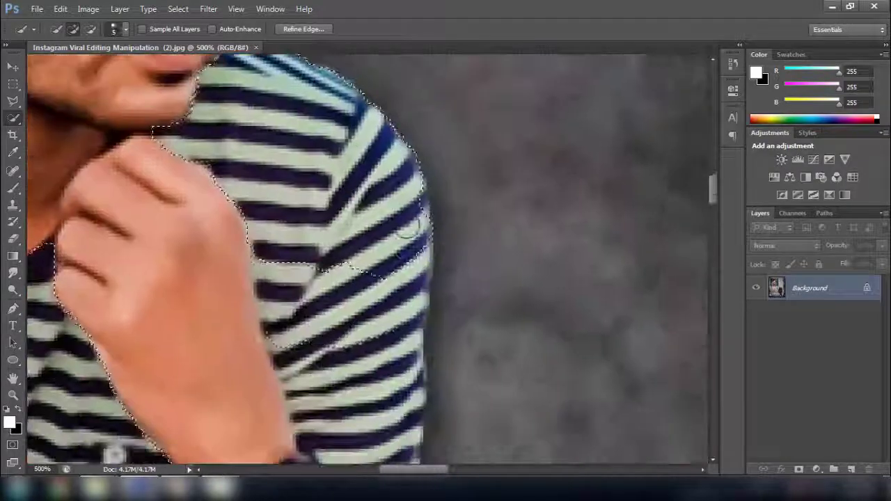
Extend the shirt selection down the sleeve beside the watch with a 15 px selection brush.
{"action": "key", "text": "ctrl+minus"}
{"action": "key", "text": "ctrl+minus"}
{"action": "key", "text": "ctrl+minus"}
{"action": "left_click_drag", "start_coordinate": [328, 445], "coordinate": [328, 339]}
{"action": "key", "text": "ctrl+plus"}
{"action": "key", "text": "ctrl+plus"}
{"action": "key", "text": "bracketright"}
{"action": "key", "text": "bracketright"}
{"action": "key", "text": "bracketright"}
{"action": "key", "text": "bracketright"}
{"action": "key", "text": "bracketright"}
{"action": "key", "text": "bracketright"}
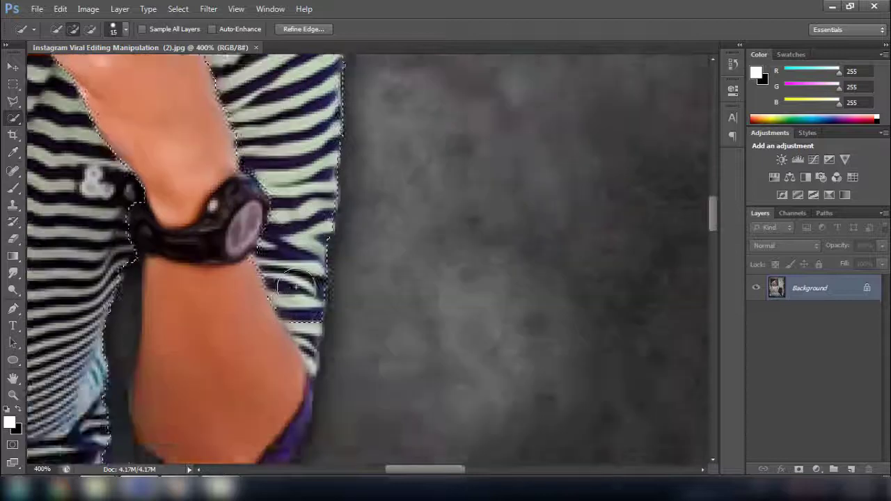
{"action": "left_click_drag", "start_coordinate": [296, 286], "coordinate": [306, 132]}
Add the purple cuff around the raised elbow to the selection with a 3 px brush.
{"action": "key", "text": "bracketleft"}
{"action": "key", "text": "bracketleft"}
{"action": "key", "text": "bracketleft"}
{"action": "key", "text": "bracketleft"}
{"action": "key", "text": "bracketleft"}
{"action": "key", "text": "bracketleft"}
{"action": "mouse_move", "coordinate": [289, 308]}
{"action": "left_mouse_down"}
{"action": "mouse_move", "coordinate": [259, 348]}
{"action": "mouse_move", "coordinate": [209, 301]}
{"action": "left_mouse_up"}
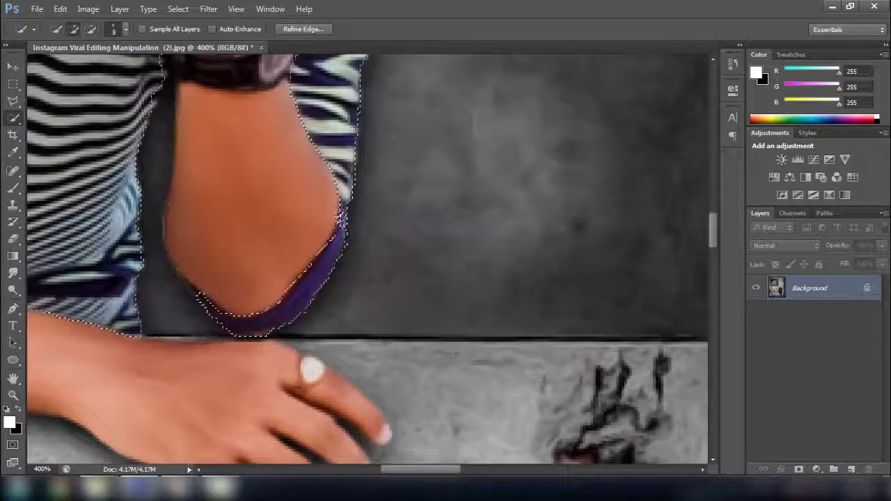
Copy the selected shirt to its own layer and load that layer's outline as a selection.
{"action": "key", "text": "ctrl+0"}
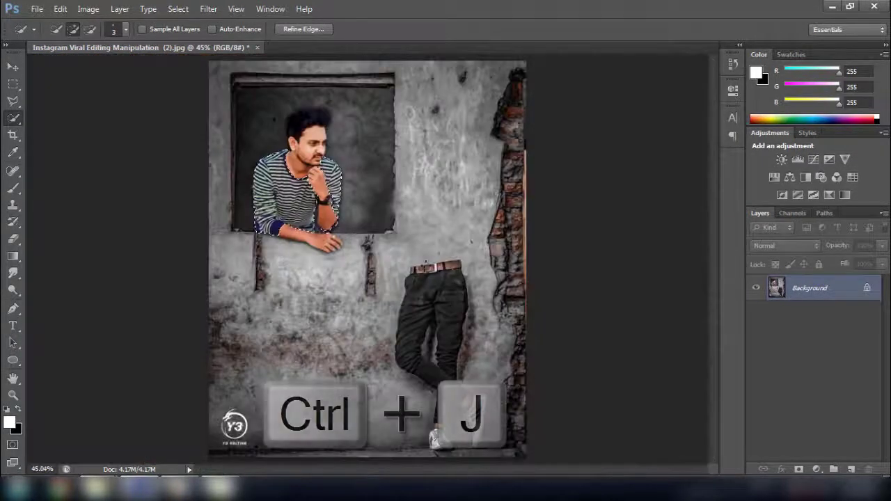
{"action": "key", "text": "ctrl+j"}
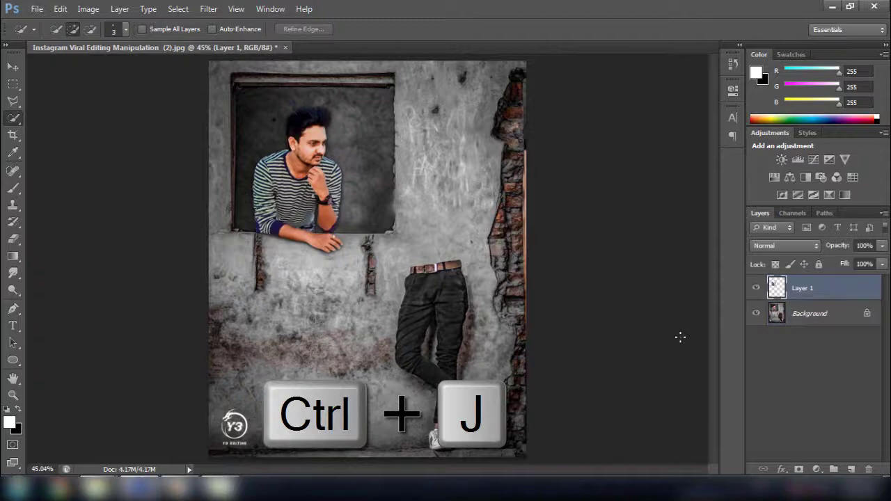
{"action": "left_click", "coordinate": [778, 289], "text": "ctrl"}
Set the foreground colour to red ec0909.
{"action": "left_click", "coordinate": [10, 421]}
{"action": "left_click", "coordinate": [529, 232]}
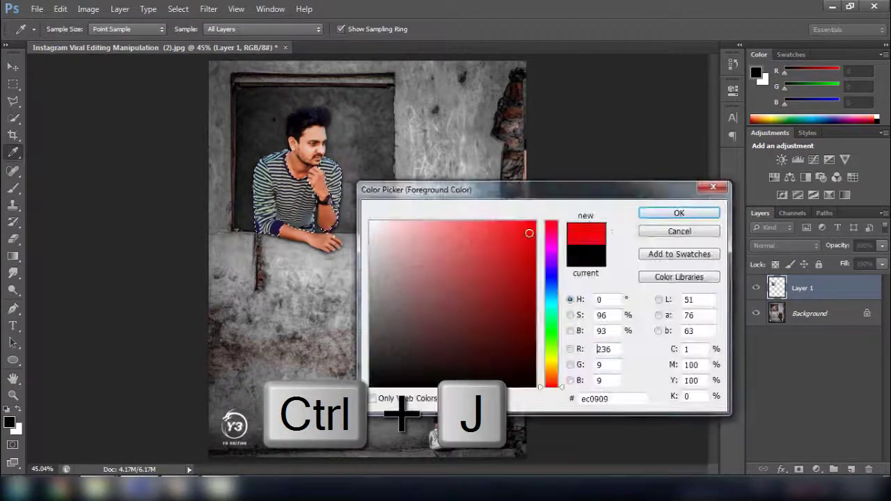
{"action": "left_click", "coordinate": [692, 211]}
Paint the selected shirt solid red using a 500 px soft brush at 100% opacity, and deselect.
{"action": "left_click", "coordinate": [13, 192]}
{"action": "left_click", "coordinate": [54, 29]}
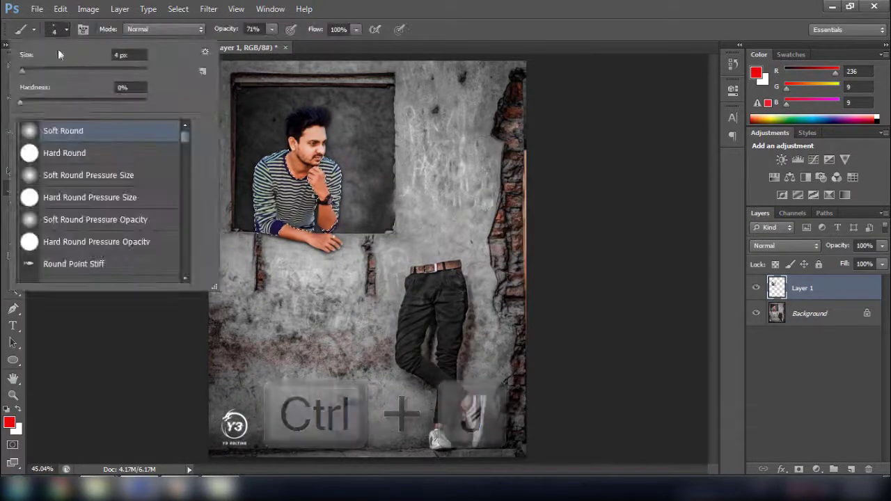
{"action": "left_click", "coordinate": [214, 32]}
{"action": "left_click_drag", "start_coordinate": [214, 31], "coordinate": [270, 131]}
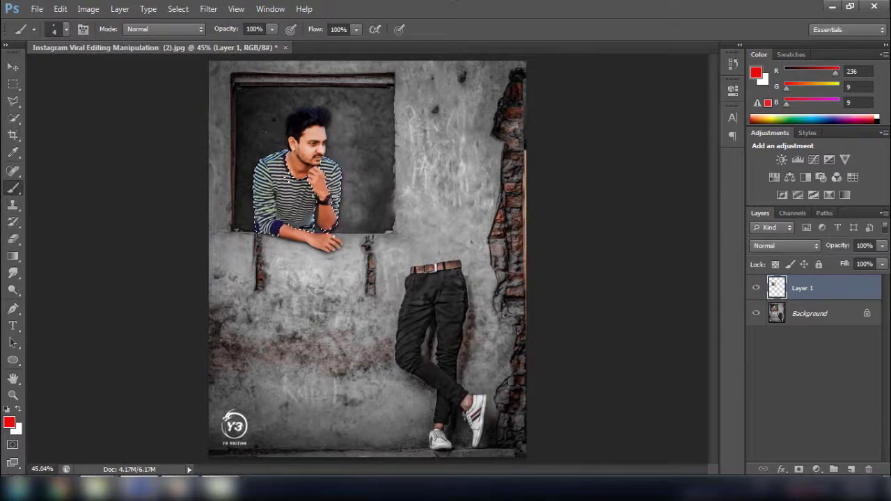
{"action": "left_click_drag", "start_coordinate": [302, 184], "coordinate": [362, 130]}
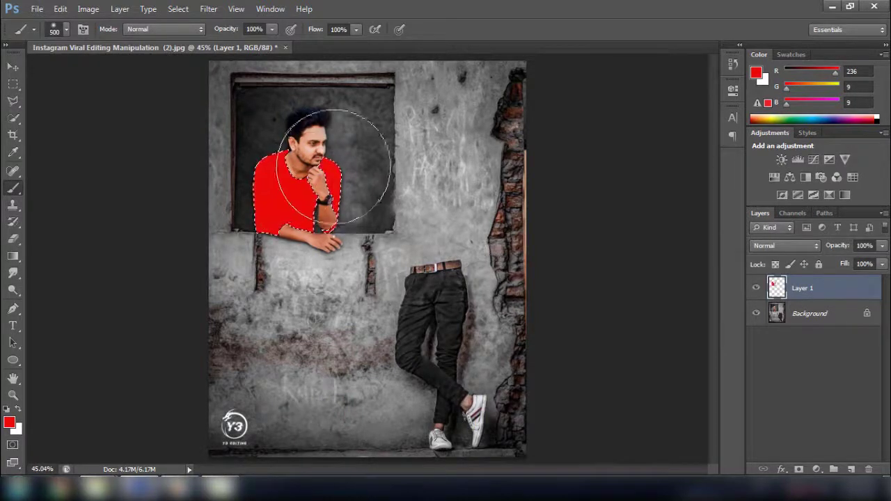
{"action": "key", "text": "ctrl+d"}
Try blend modes on the red shirt layer, from Multiply through Overlay to Linear Light.
{"action": "left_click", "coordinate": [794, 246]}
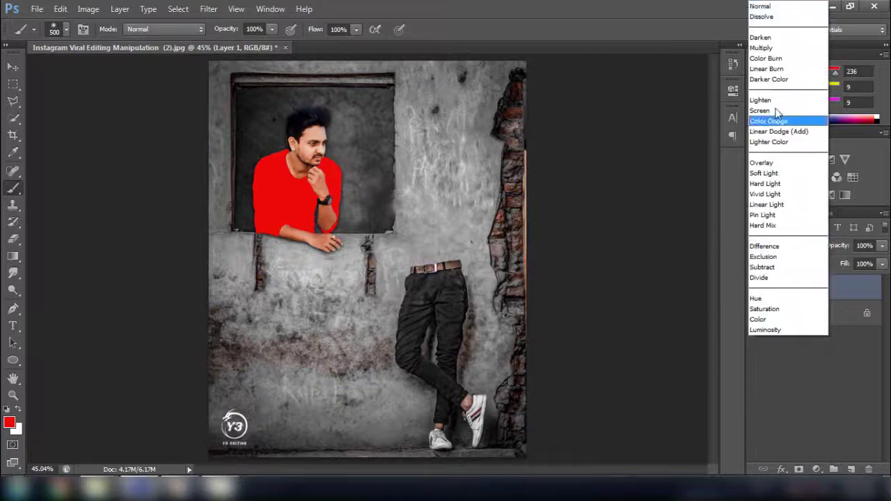
{"action": "left_click", "coordinate": [767, 44]}
{"action": "key", "text": "Down"}
{"action": "key", "text": "Down"}
{"action": "key", "text": "Down"}
{"action": "key", "text": "Down"}
{"action": "key", "text": "Down"}
{"action": "key", "text": "Down"}
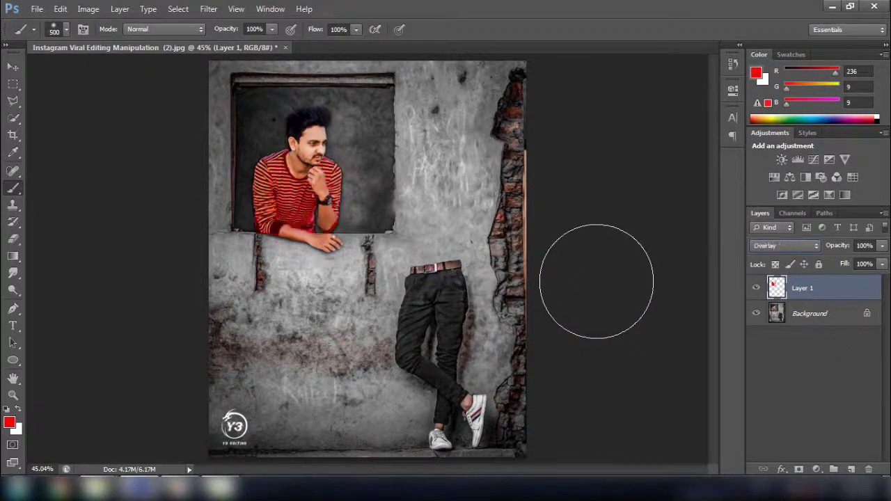
{"action": "key", "text": "Down"}
{"action": "key", "text": "Down"}
{"action": "key", "text": "Down"}
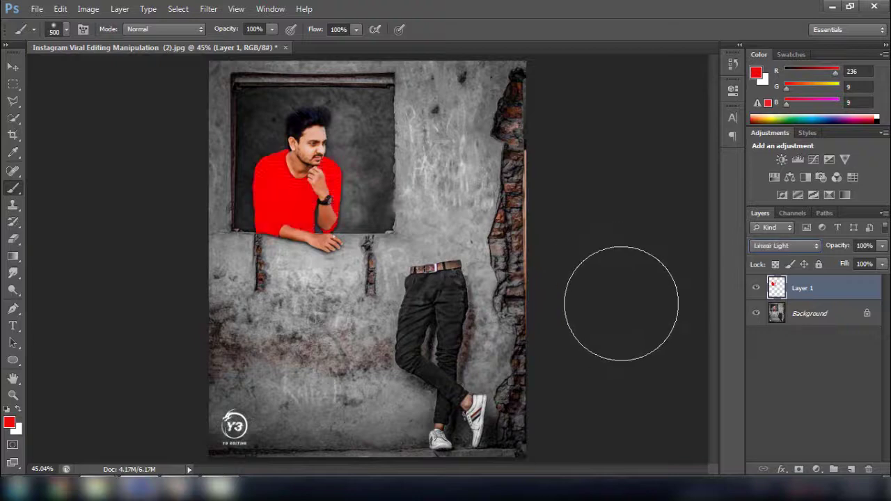